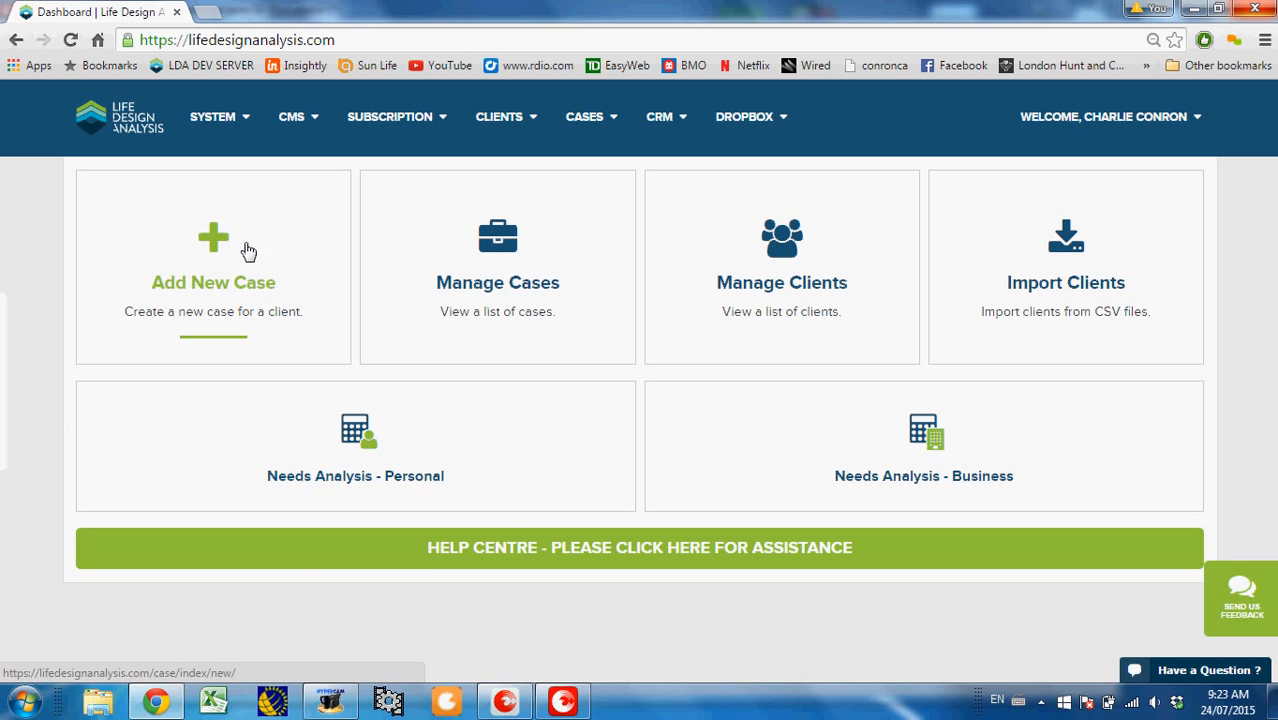
Step: Start a new case and enter the first and last name in a new client form
left_click(213, 247)
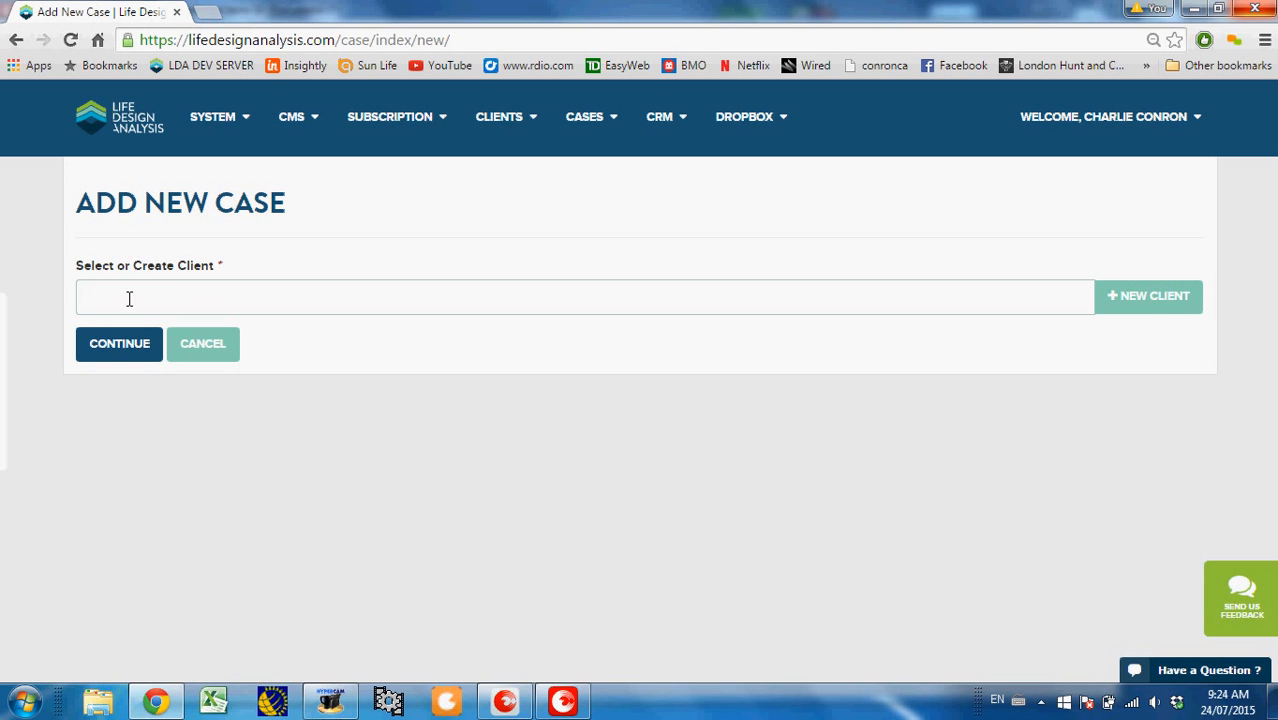
left_click(1177, 296)
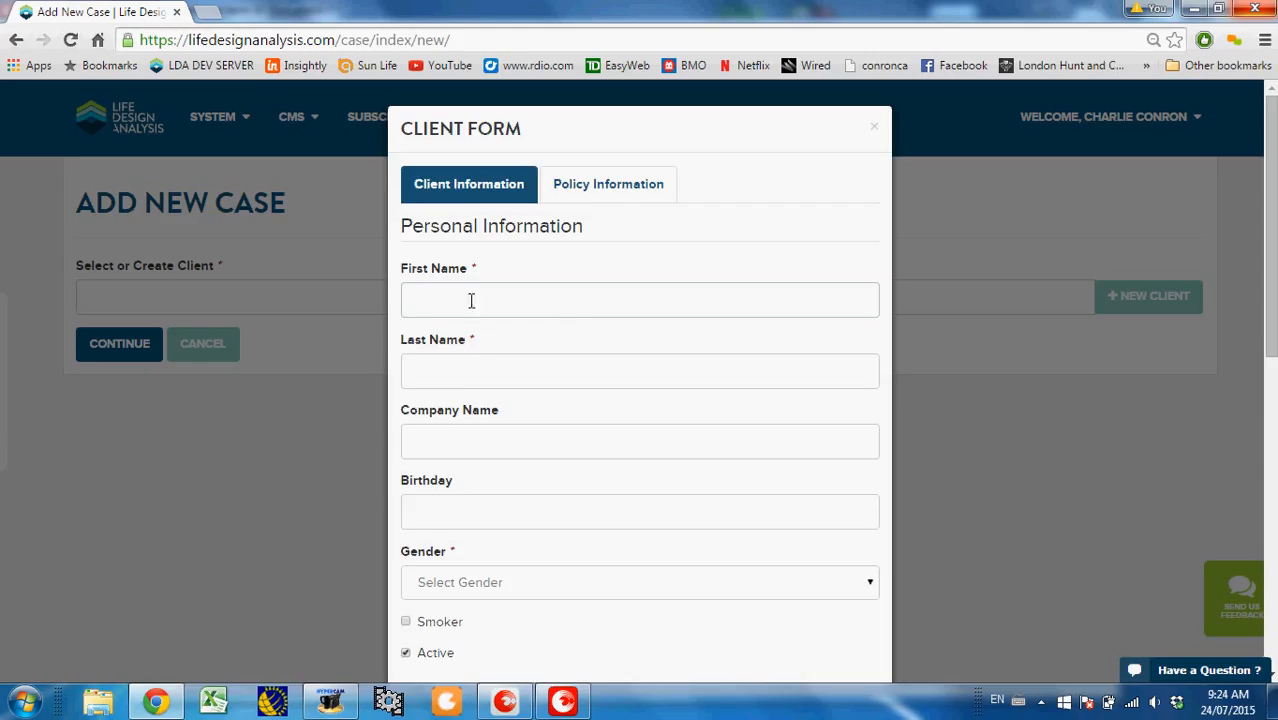
left_click(497, 371)
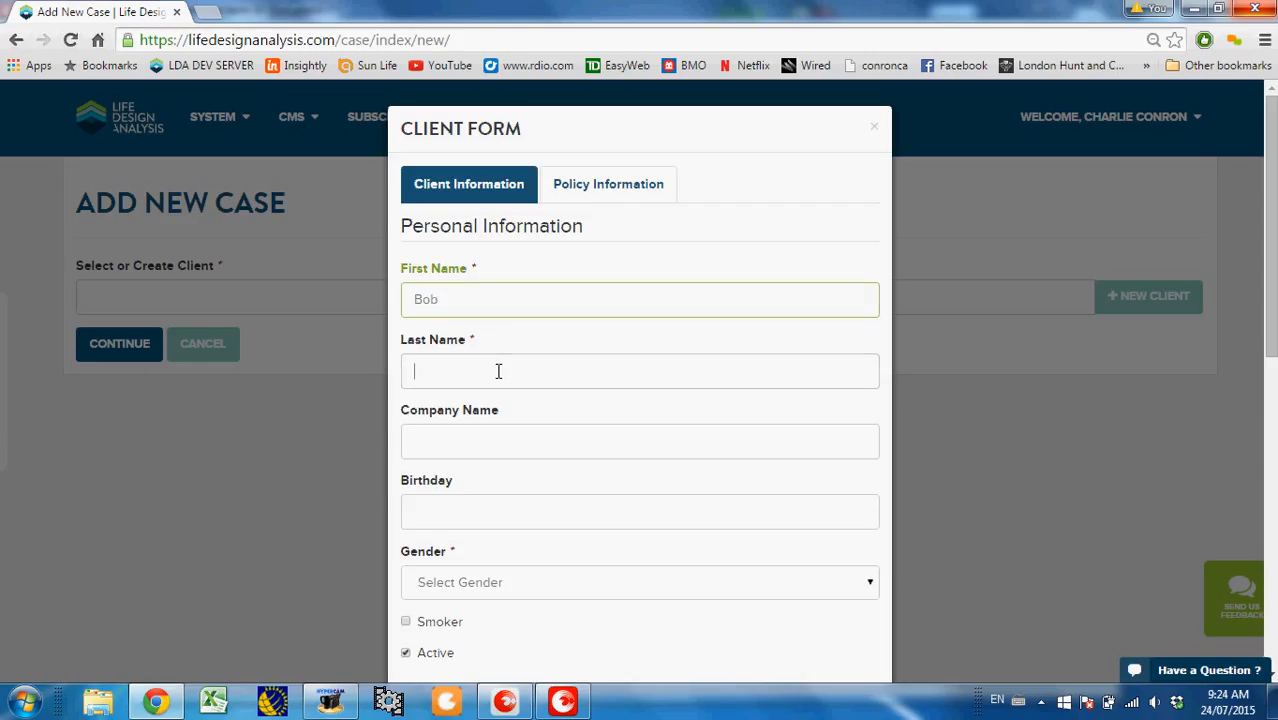
type("Smith")
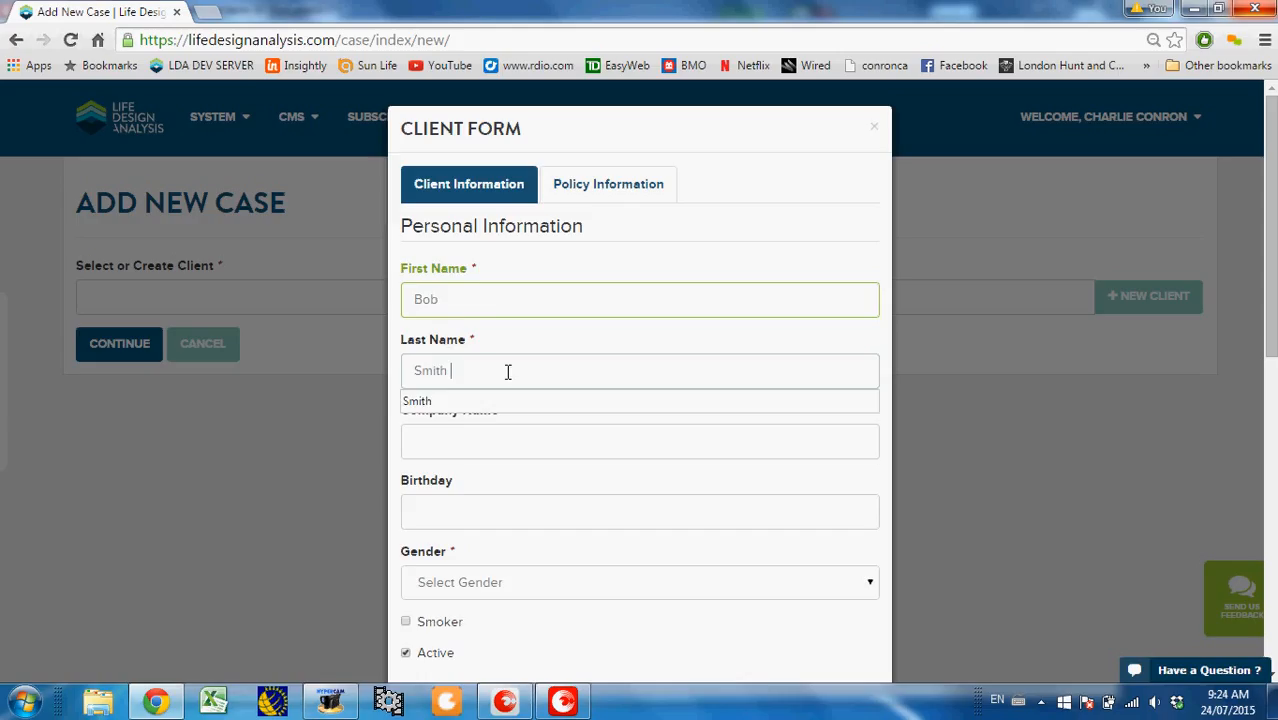
left_click(465, 292)
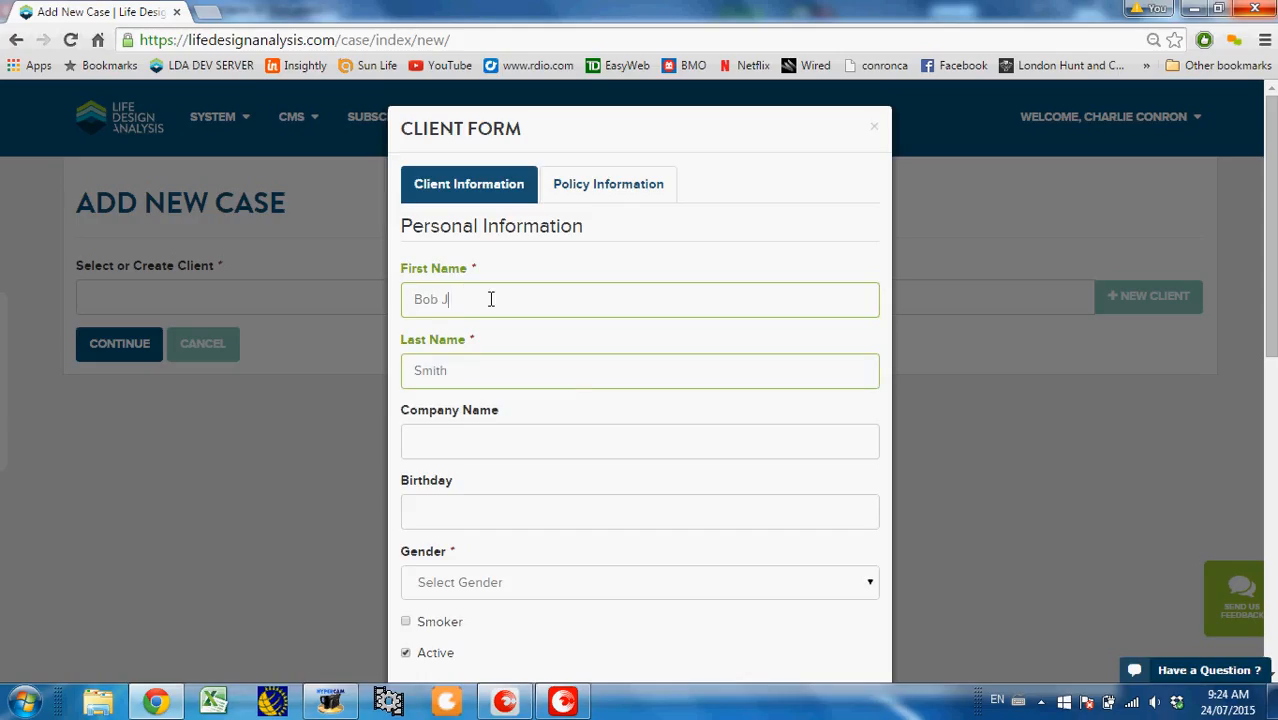
type("one")
left_click(581, 379)
left_click_drag(514, 367, 462, 368)
key("BackSpace")
key("BackSpace")
key("BackSpace")
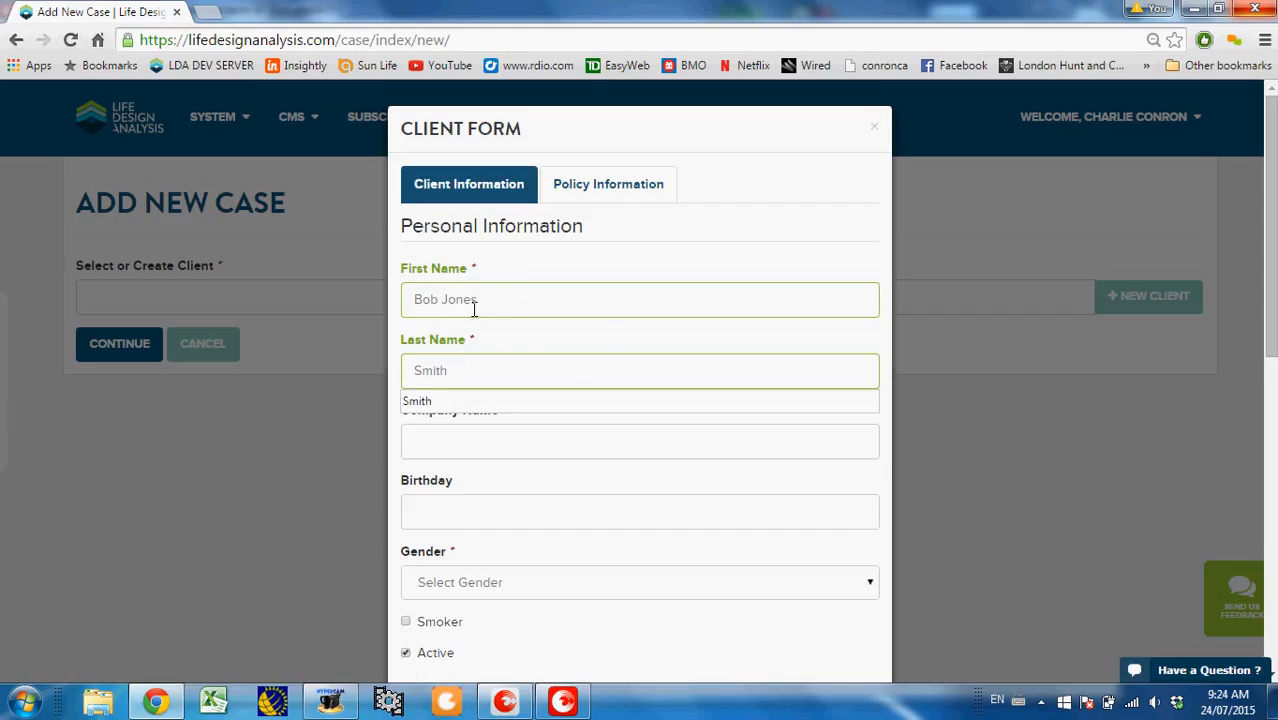
Step: Complete the First Name field so that it holds both spouses' first names joined by an ampersand
double_click(452, 298)
type("S")
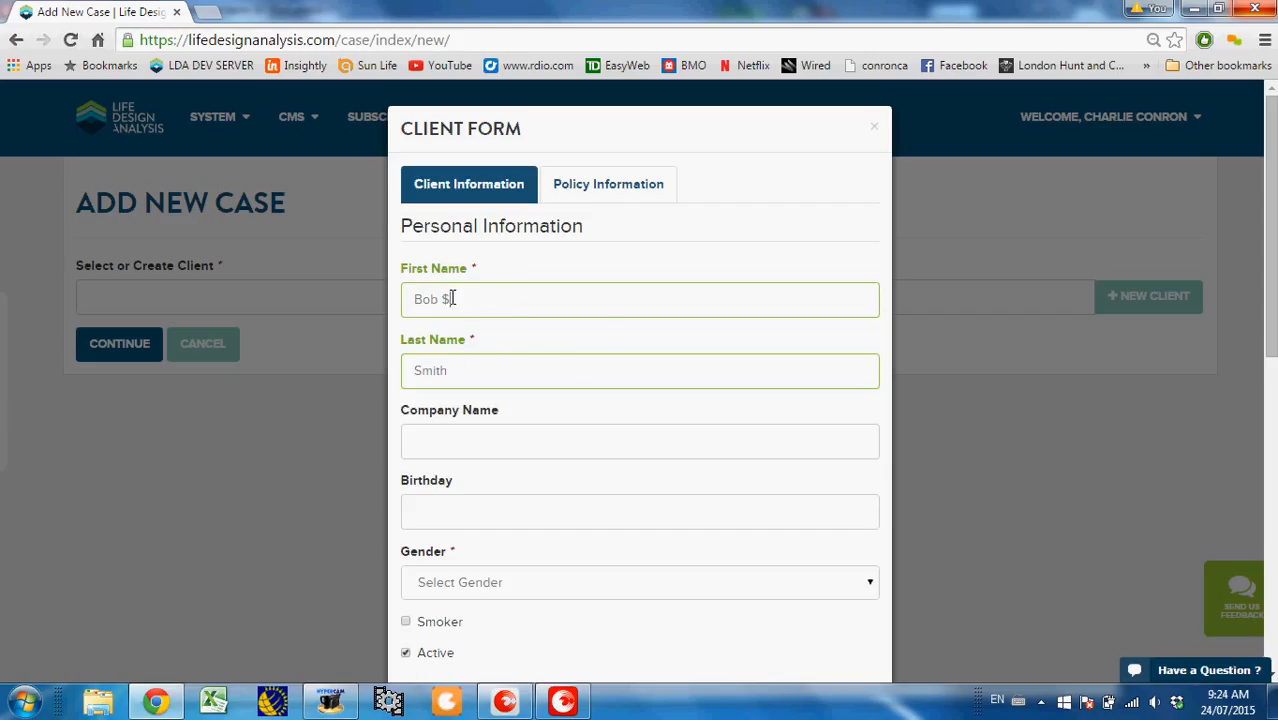
type("&M")
key("Caps_Lock")
type("ary")
Step: Enter the client's birthday and set the gender to Male
scroll(487, 454, "down", 1)
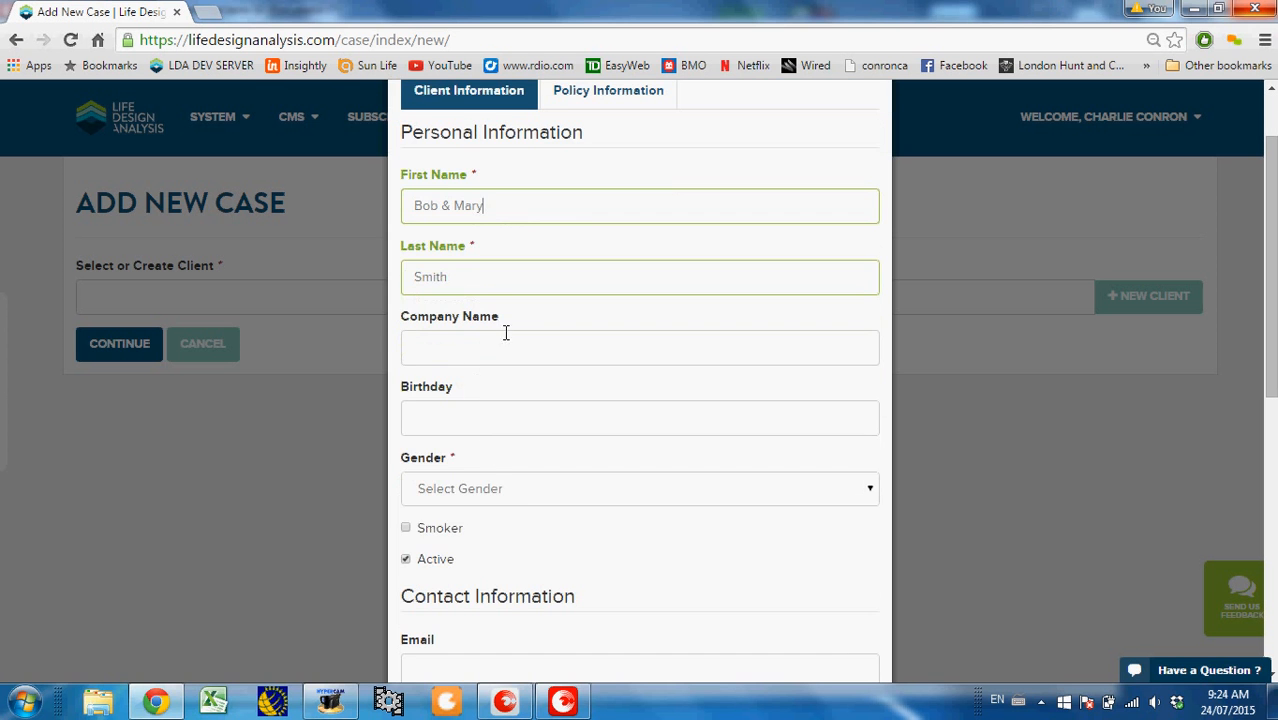
left_click(462, 408)
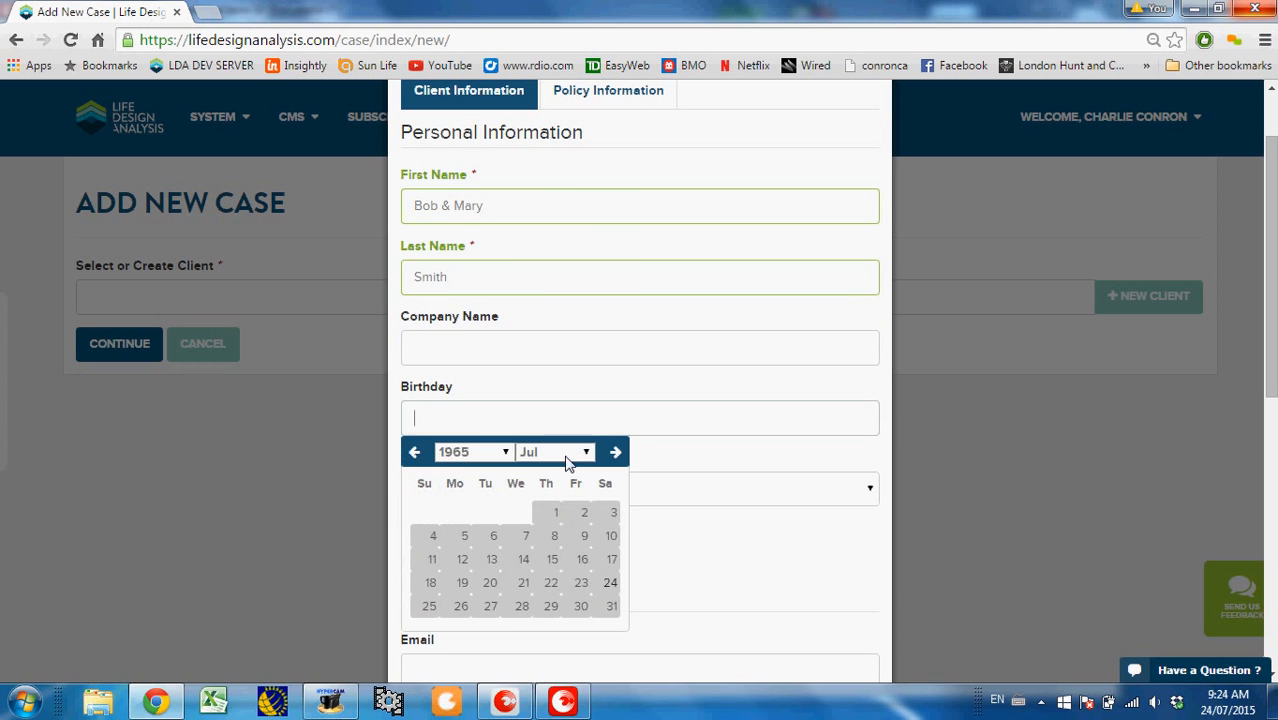
left_click(559, 515)
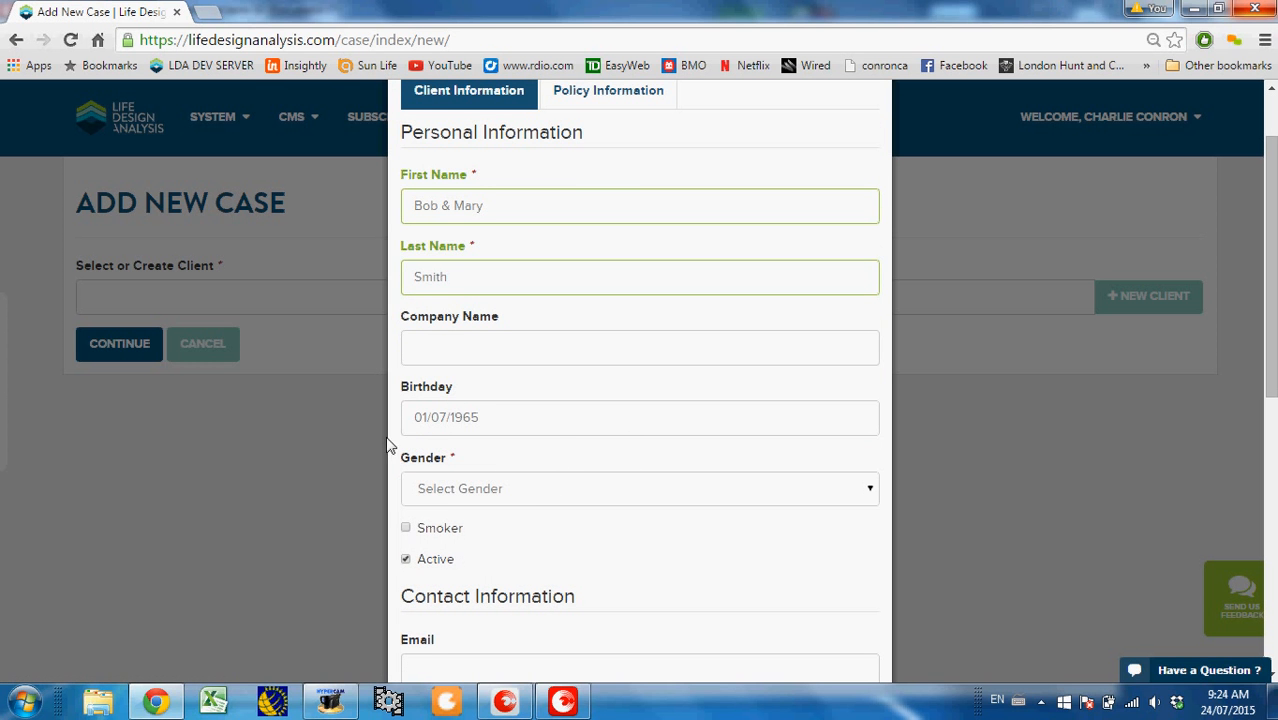
left_click(464, 495)
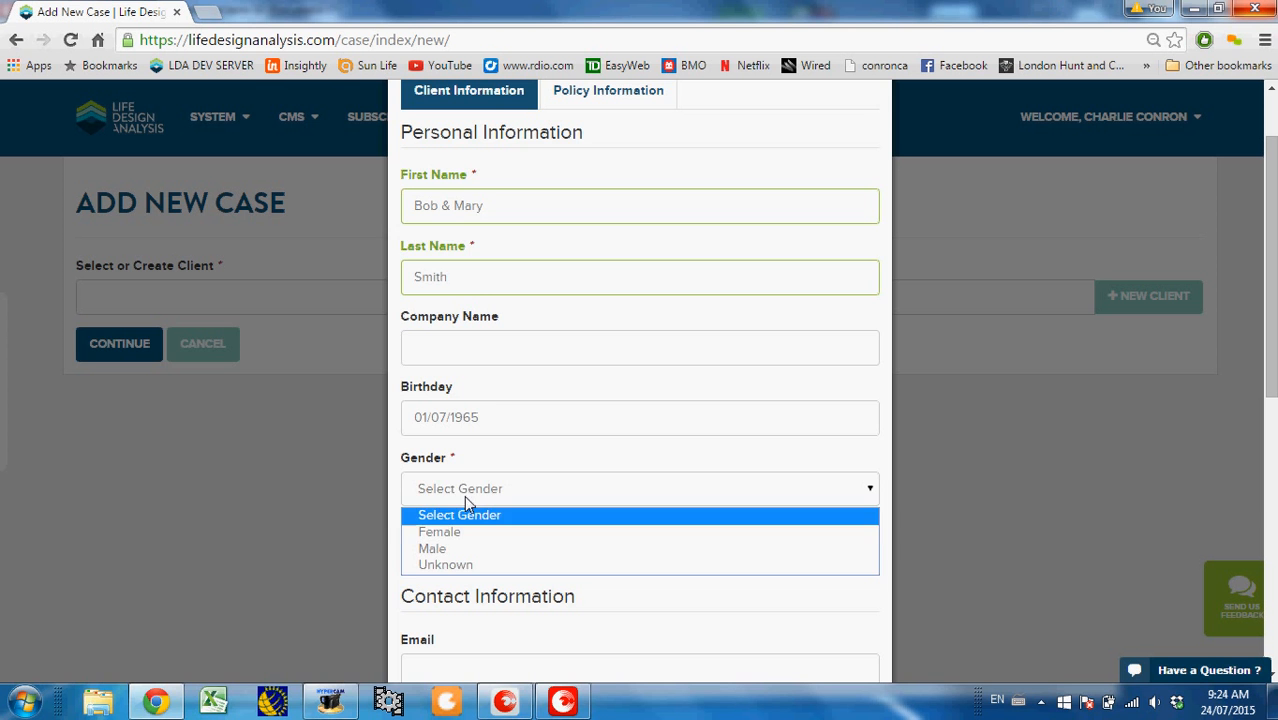
left_click(455, 546)
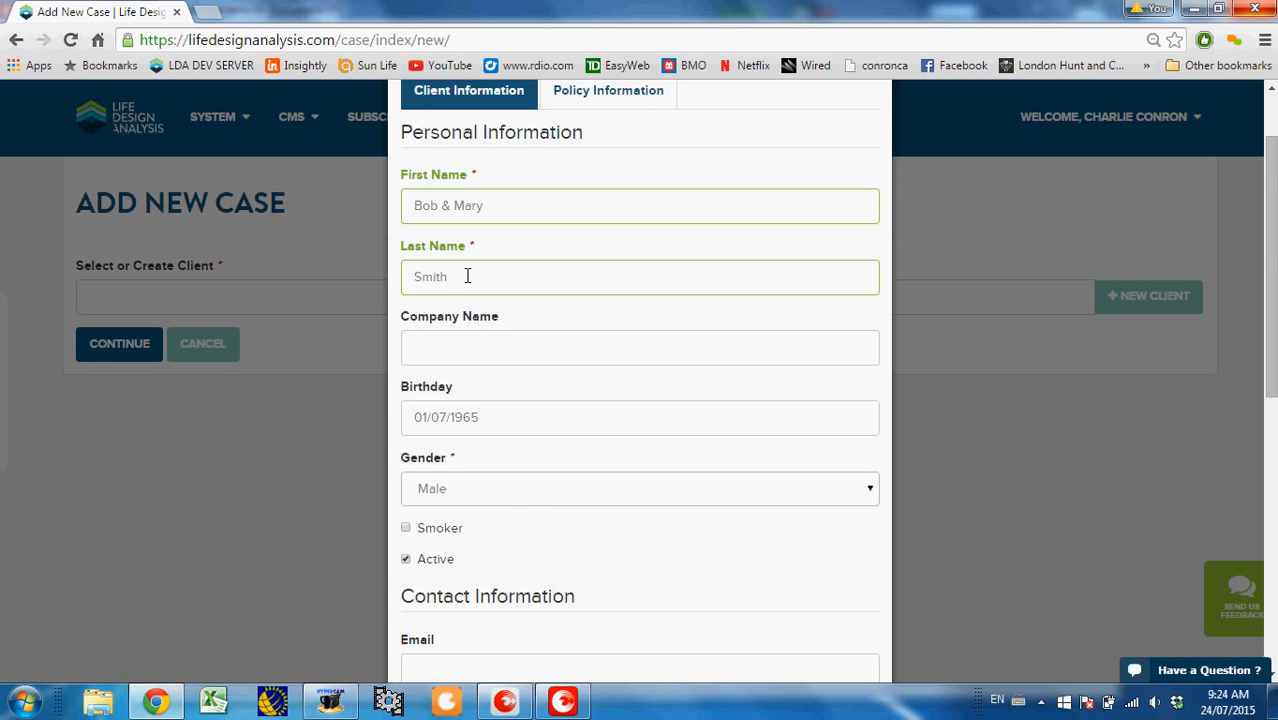
Step: Save the new client without contact details and continue to the case design page
scroll(491, 263, "down", 3)
scroll(510, 240, "down", 4)
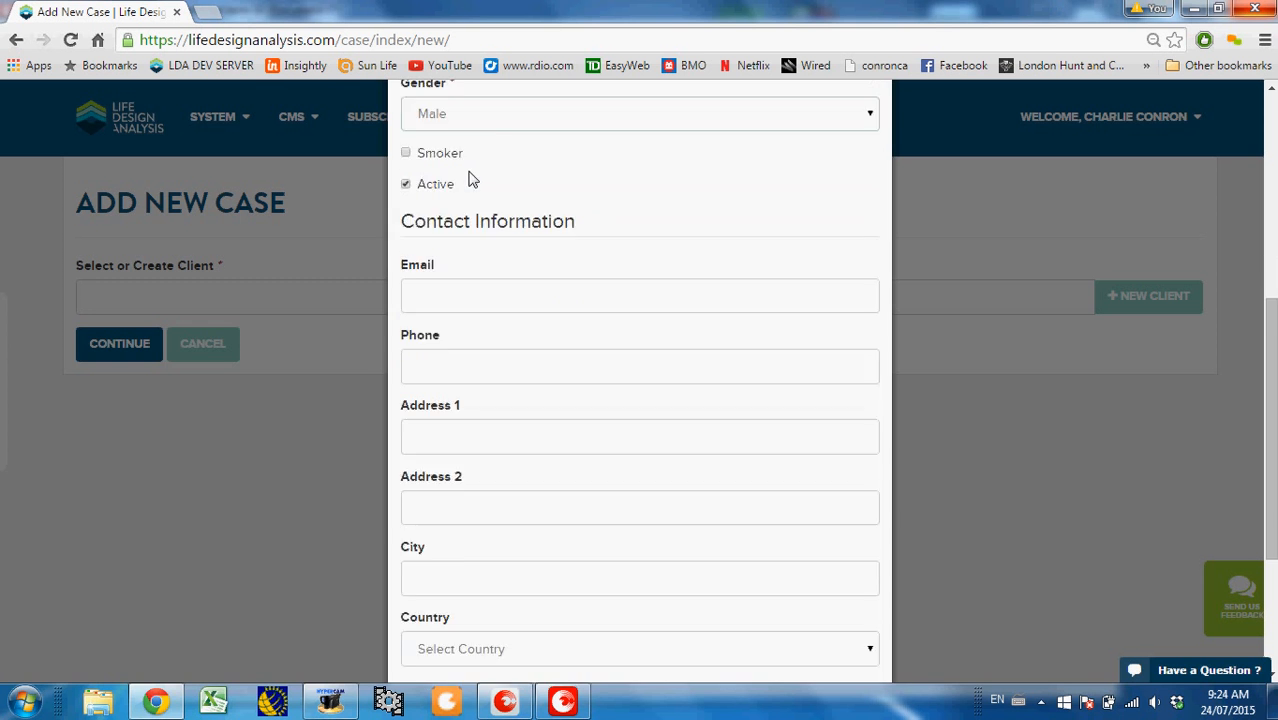
left_click(760, 616)
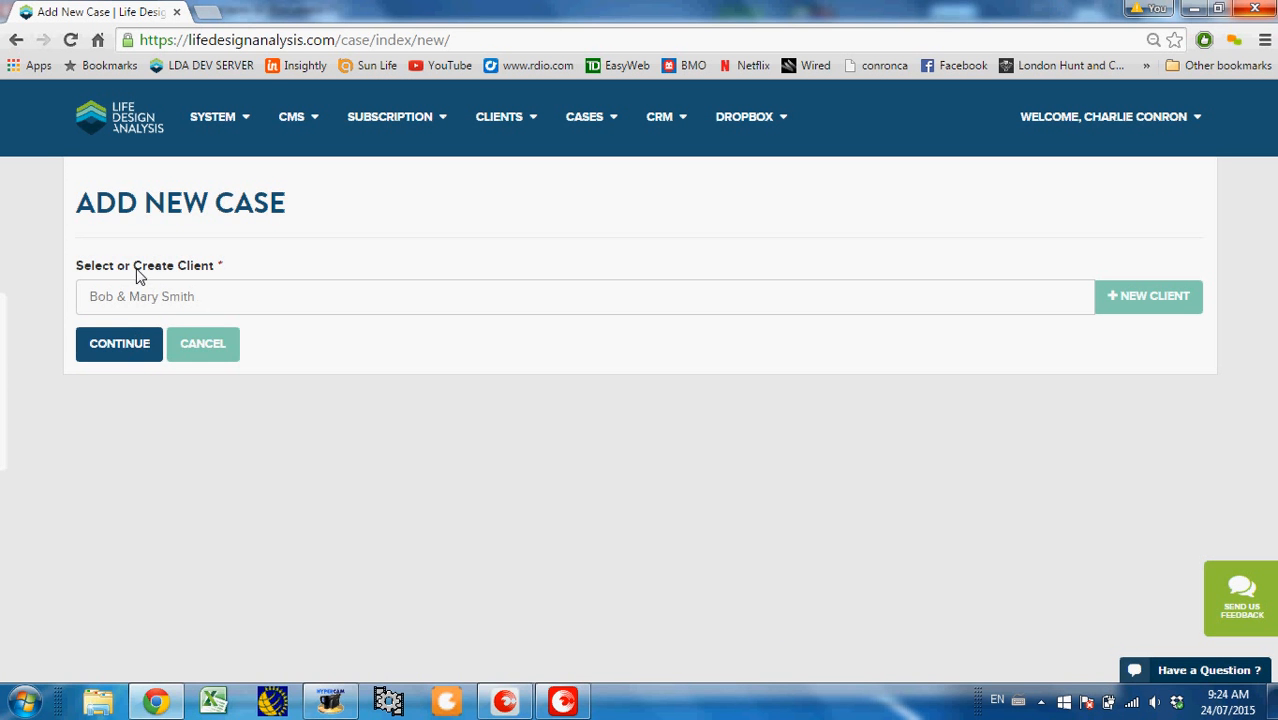
left_click(136, 343)
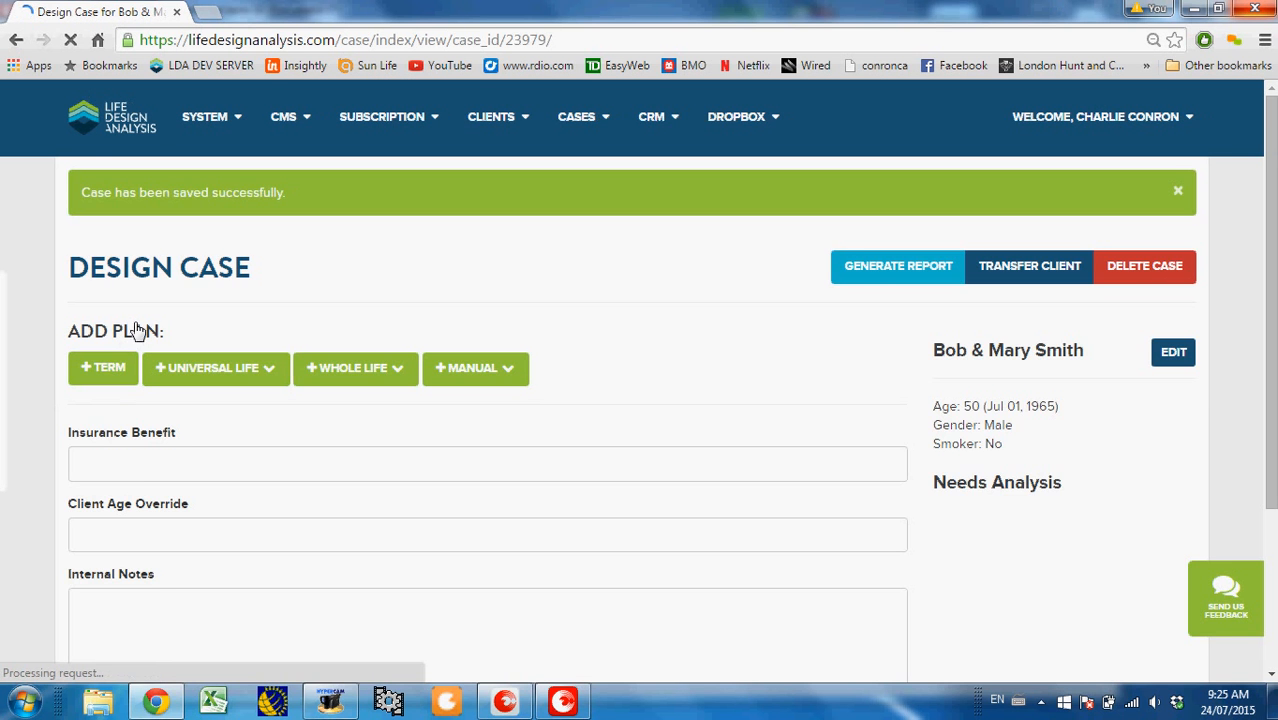
Step: Set the case's insurance benefit to $250,000
left_click(187, 470)
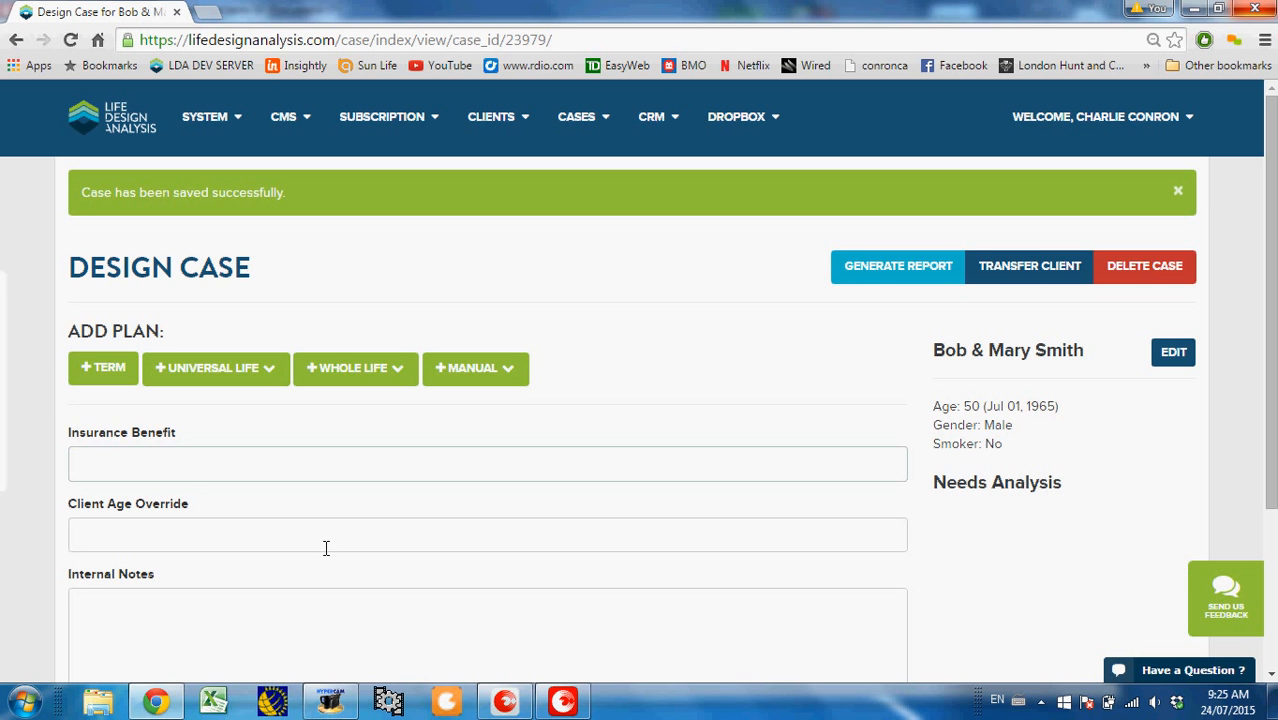
type("250,0000")
left_click(614, 383)
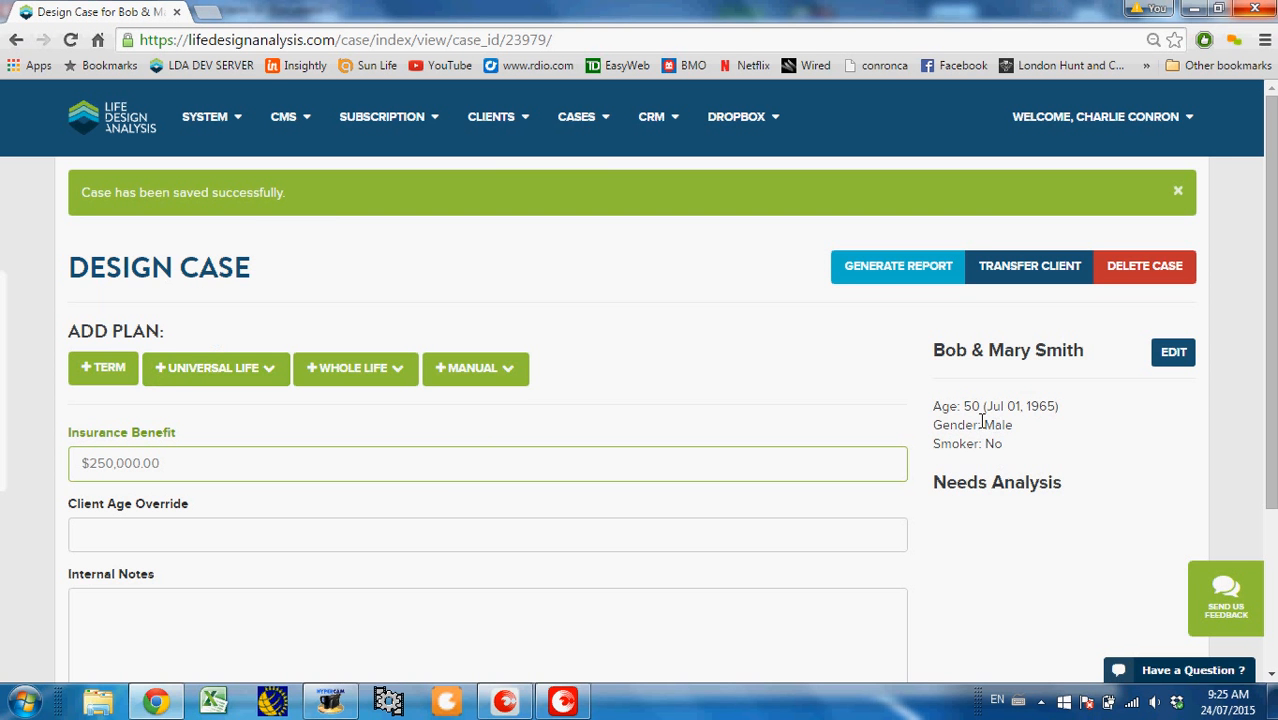
Step: Add a manual Term 10 plan named Canada Life Term 10 with the description Joint First to Die
left_click(512, 380)
left_click(476, 430)
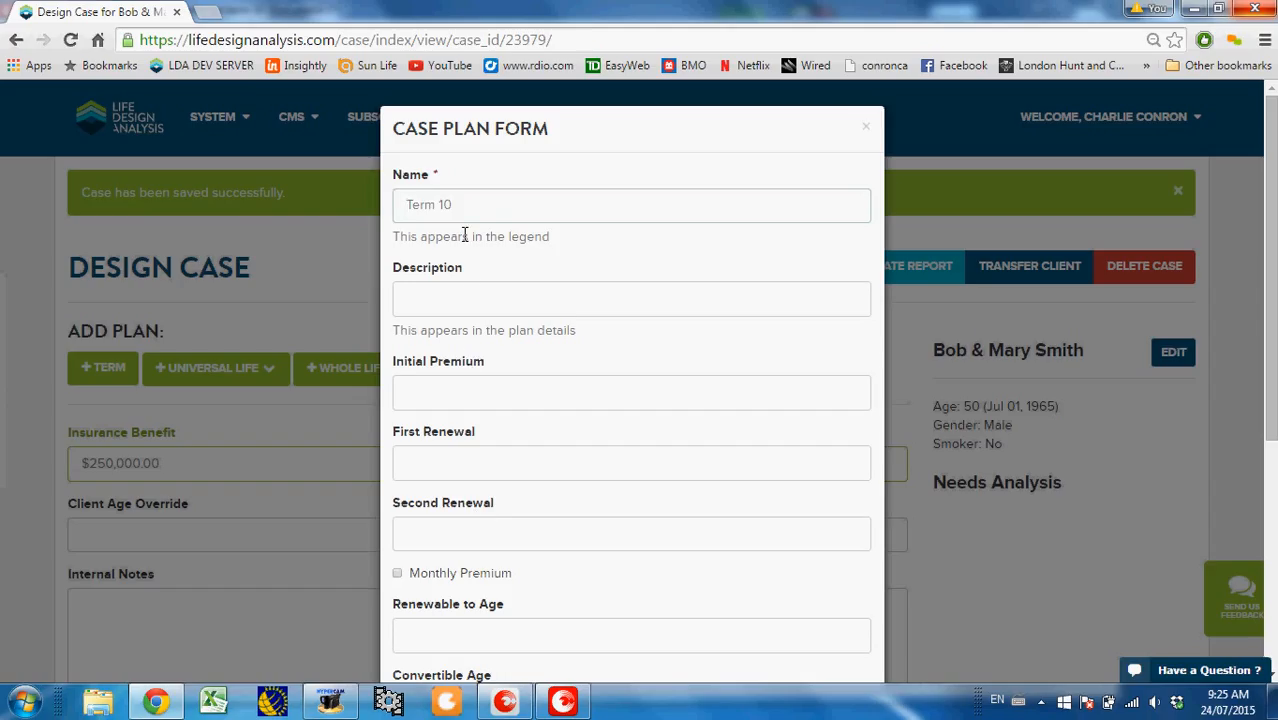
type("Canada Life")
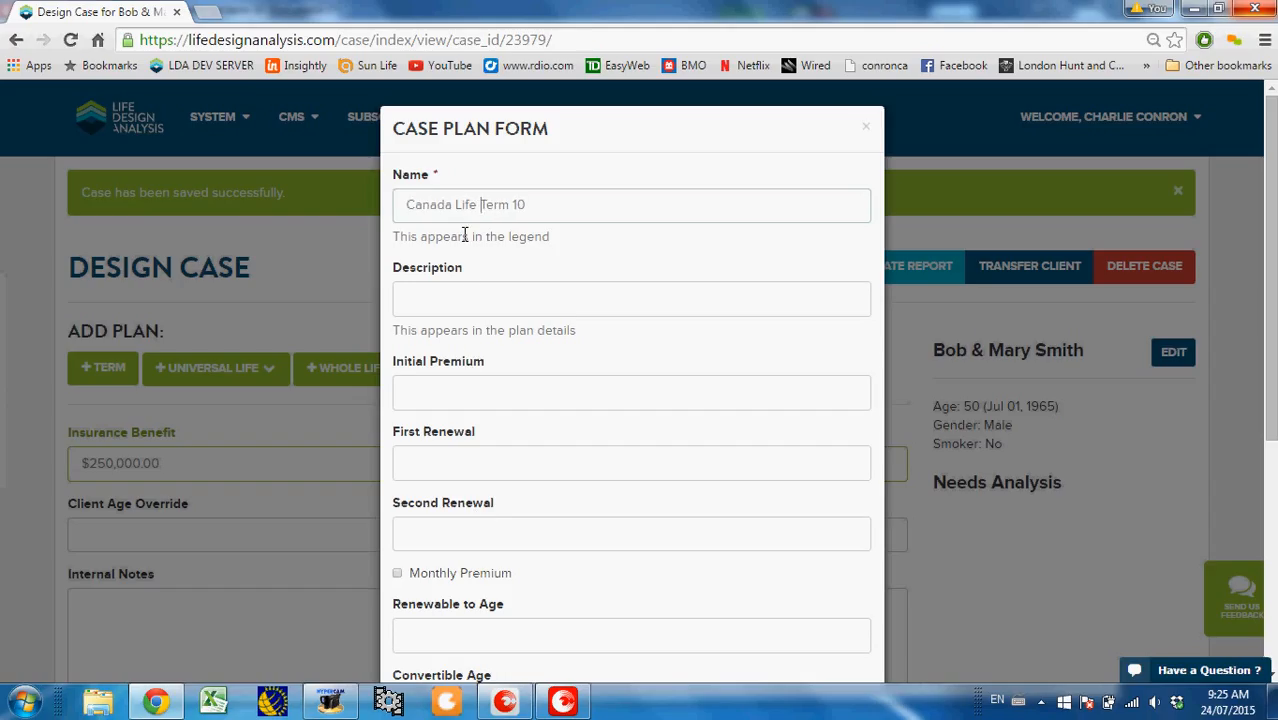
left_click(466, 288)
type("Joint FIrst")
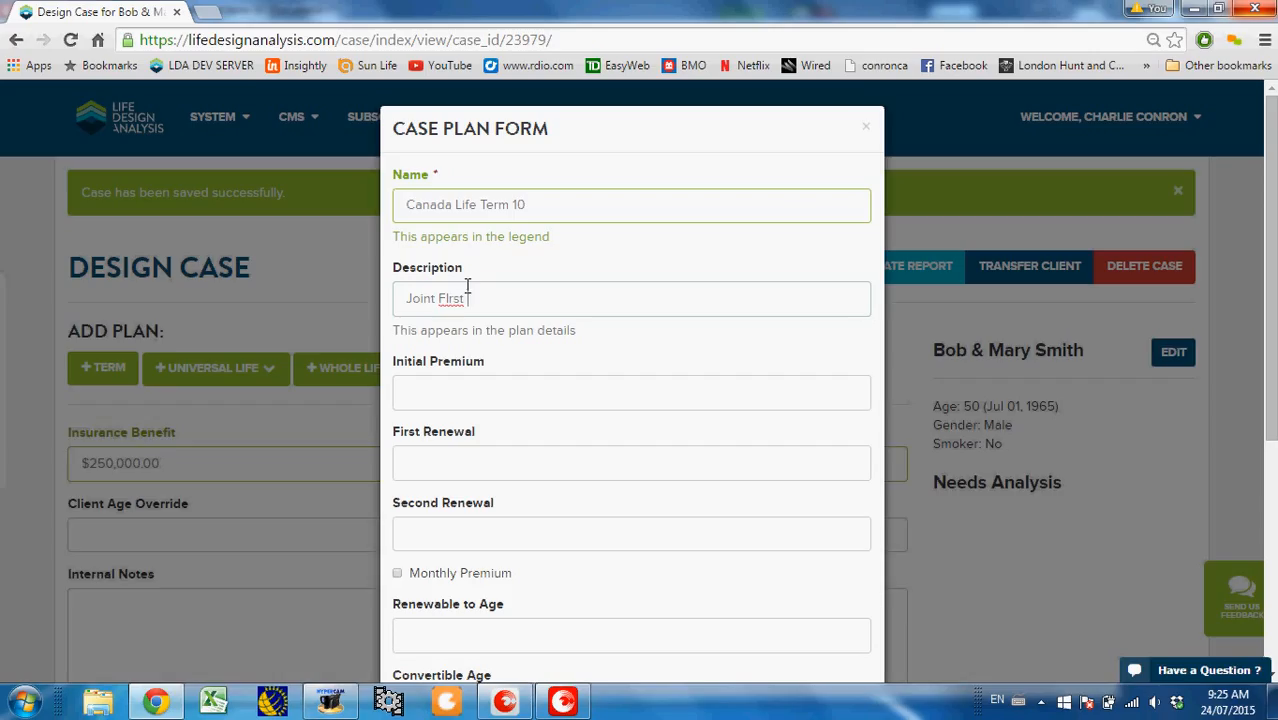
type(" ===")
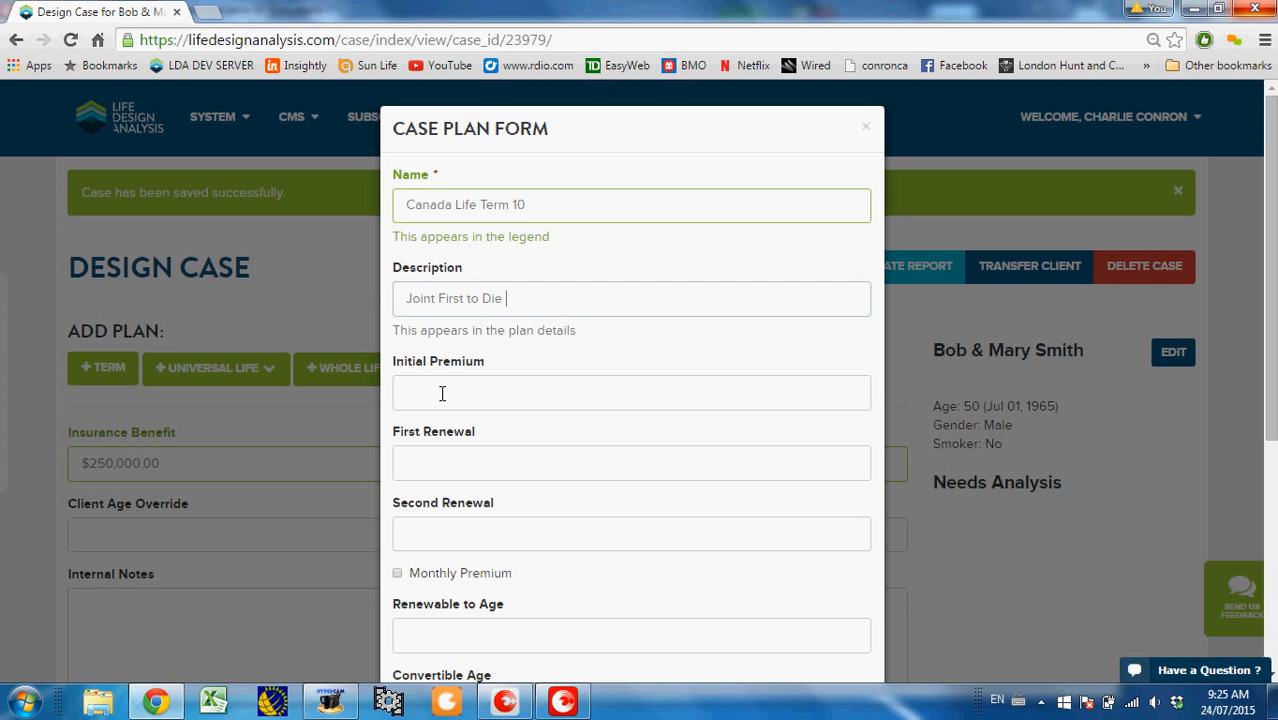
Step: Switch to the Canada Life Concourse illustration and review both clients' details and the joint first-to-die coverage settings
scroll(453, 406, "down", 1)
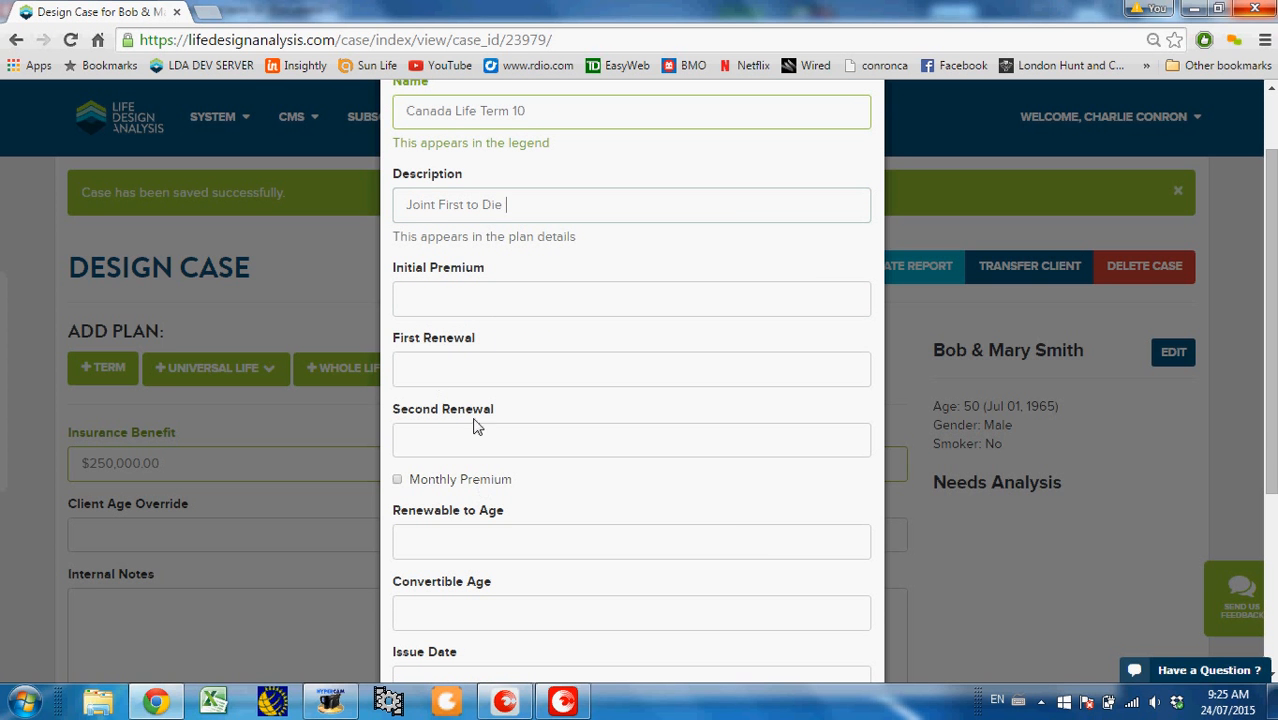
left_click(548, 705)
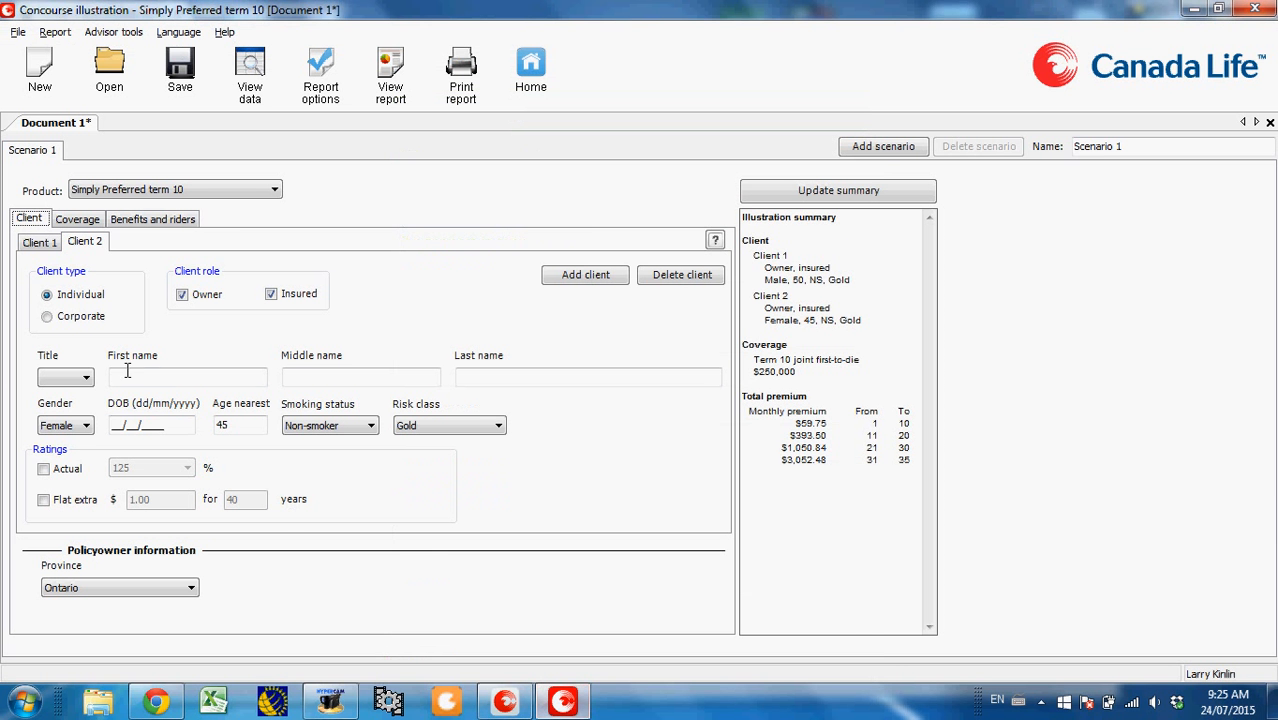
left_click(40, 242)
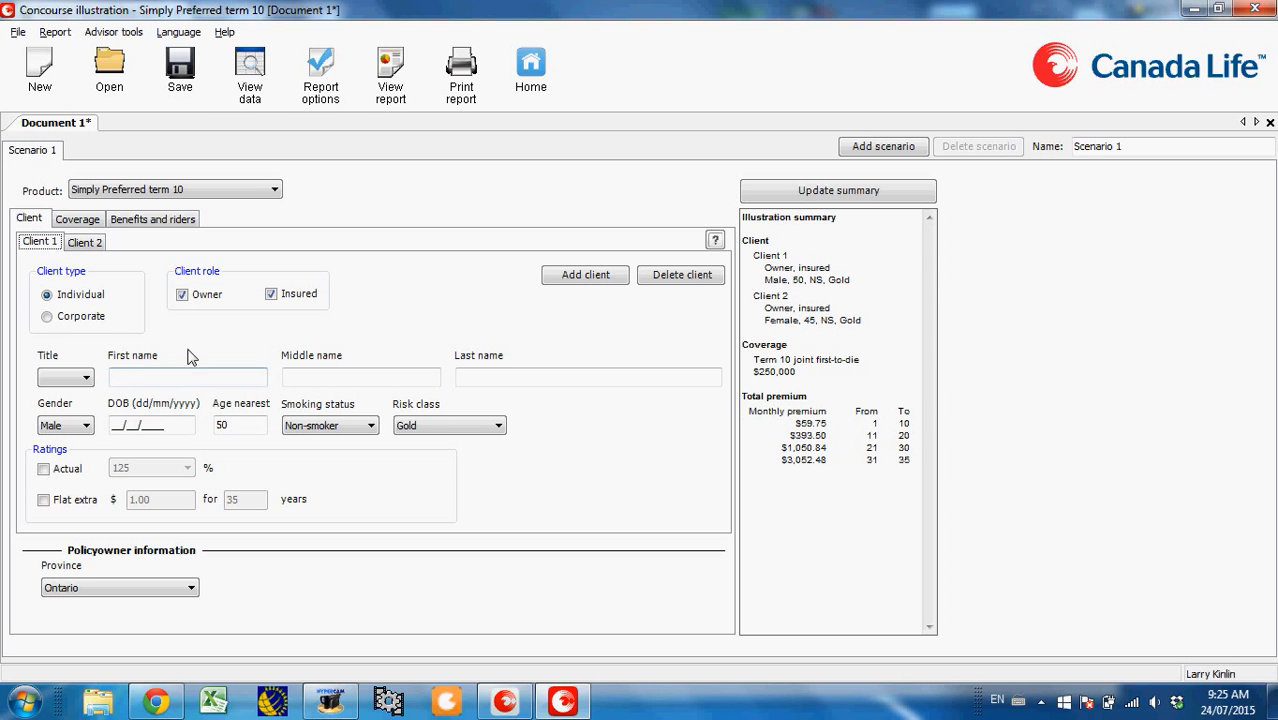
left_click(82, 243)
left_click(77, 219)
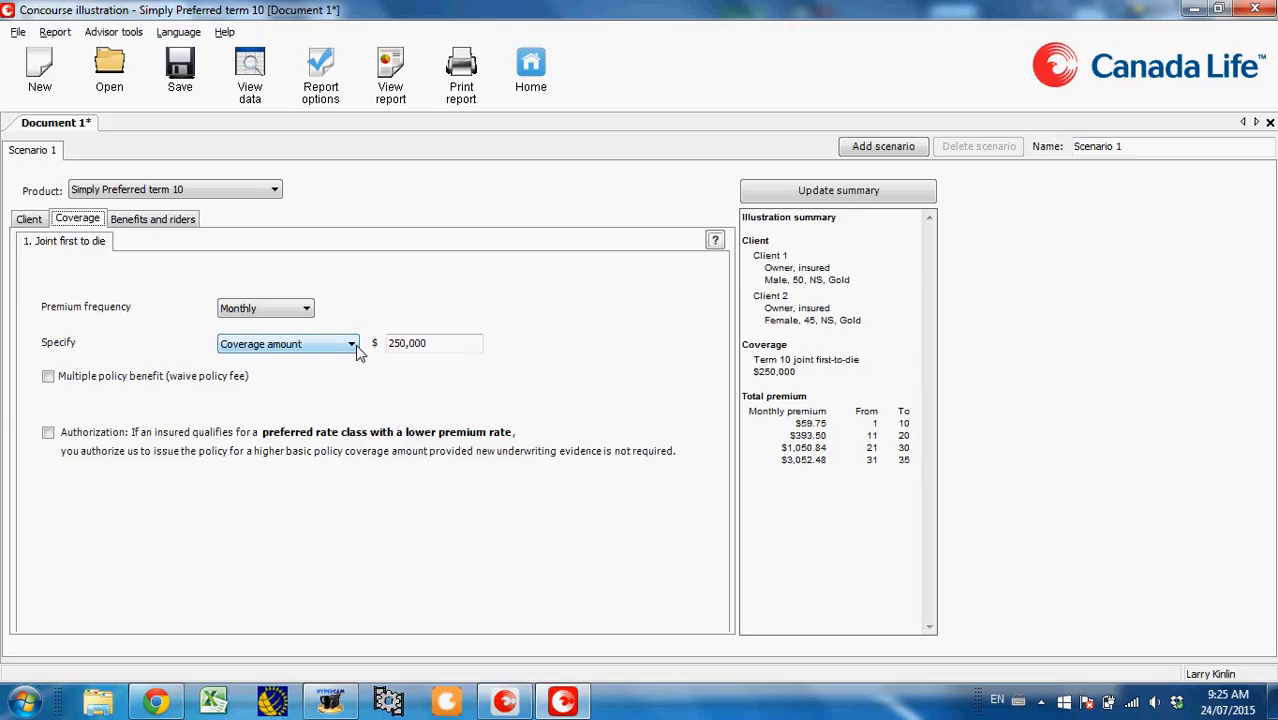
mouse_move(358, 352)
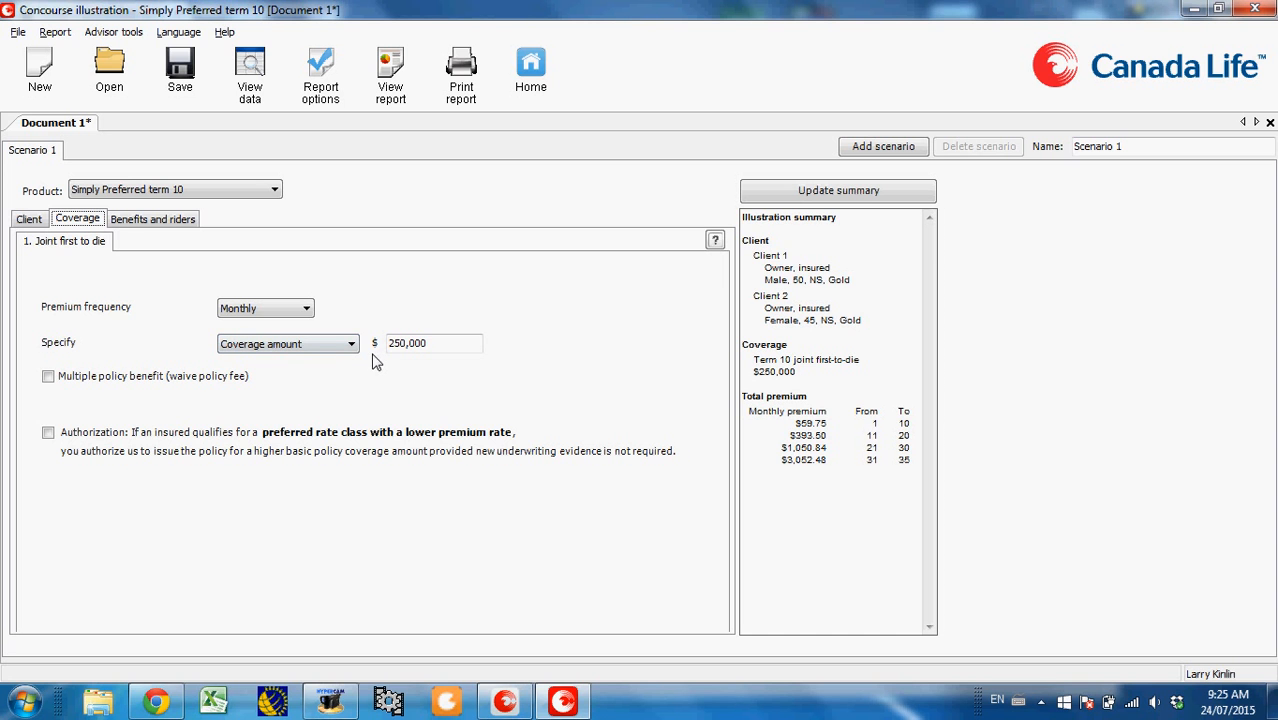
left_click(36, 221)
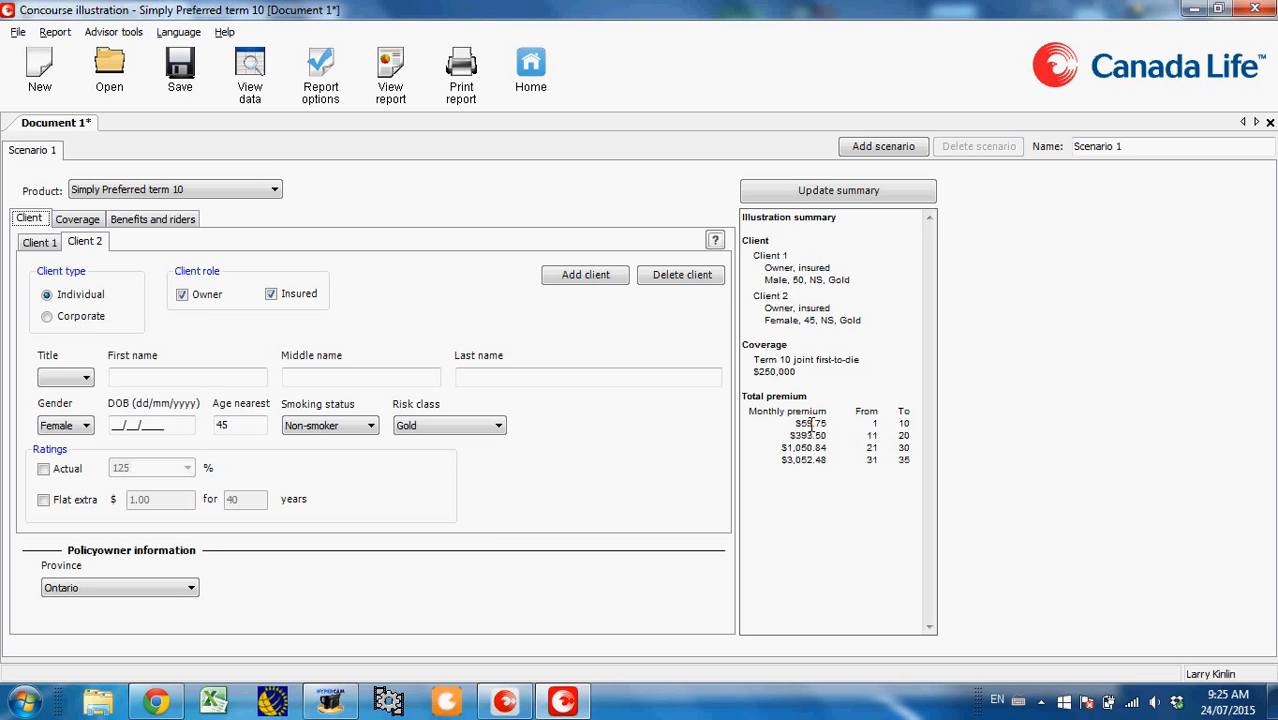
Step: Copy the illustration's premium for years 1 to 10 into the Life Design Analysis plan form as the $59.75 Initial Premium
left_click_drag(827, 424, 802, 425)
key("alt+Tab")
left_click(477, 306)
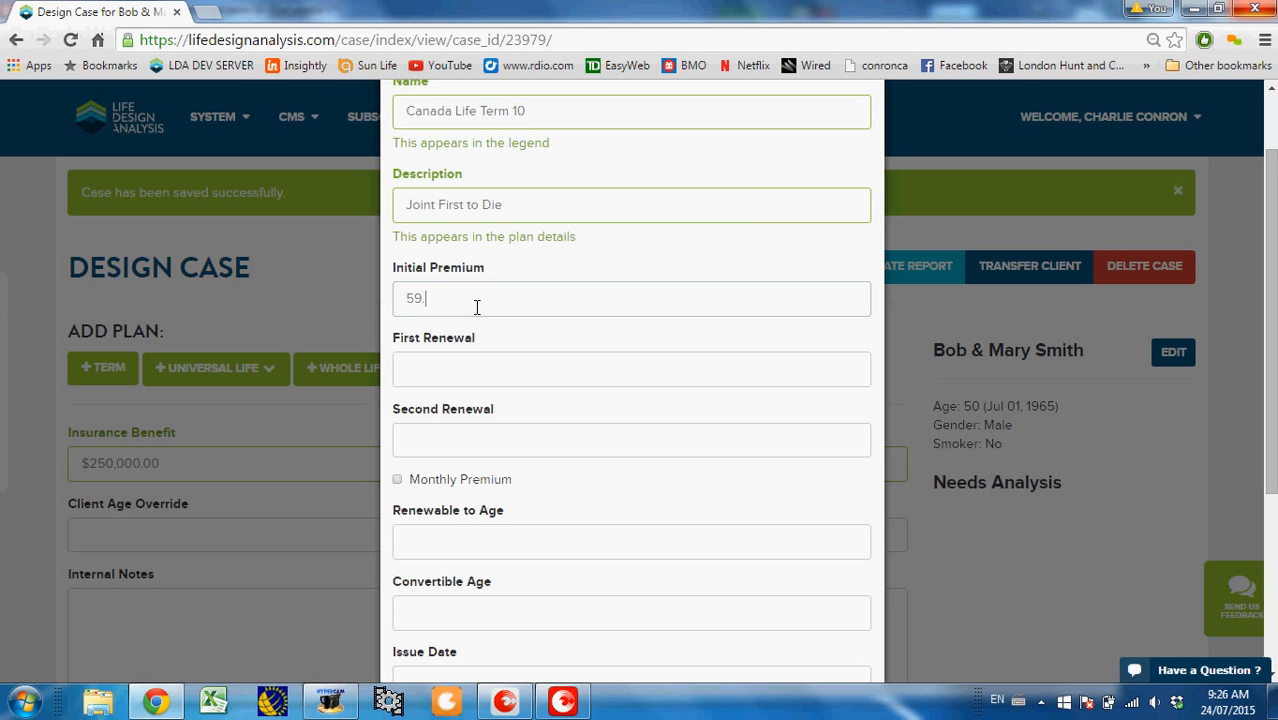
Step: Transfer the Concourse premium for years 11 to 20 into the plan form's First Renewal as $393.50
key("alt+Tab")
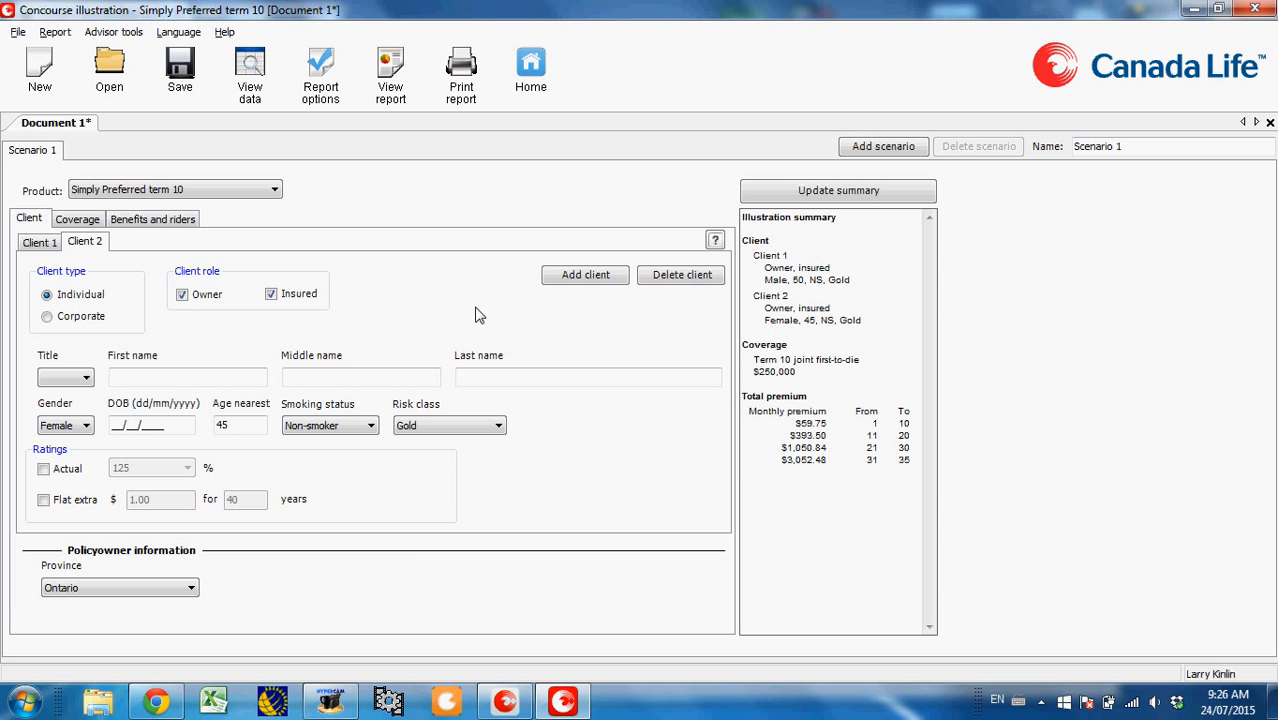
left_click_drag(827, 437, 807, 441)
key("alt+Tab")
left_click(707, 377)
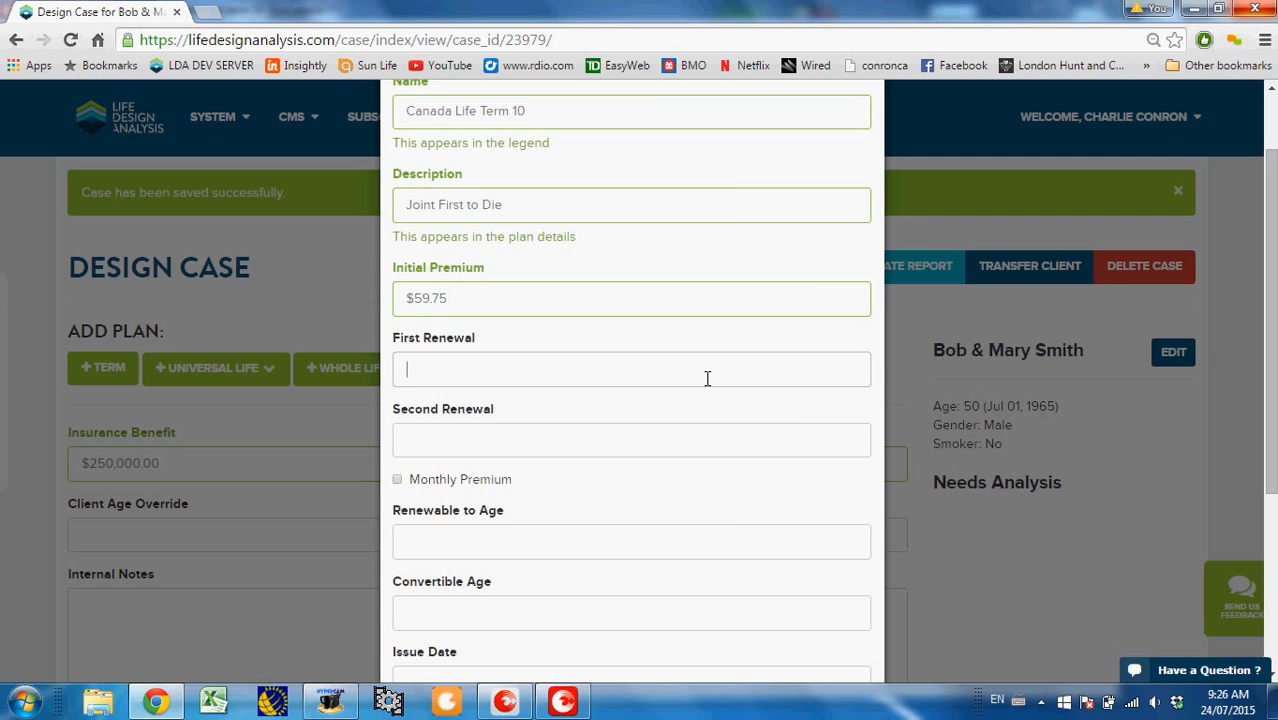
type("$393.50")
Step: Transfer the Concourse premium for years 21 to 30 into the plan form's Second Renewal as $1,050.84
key("alt+Tab")
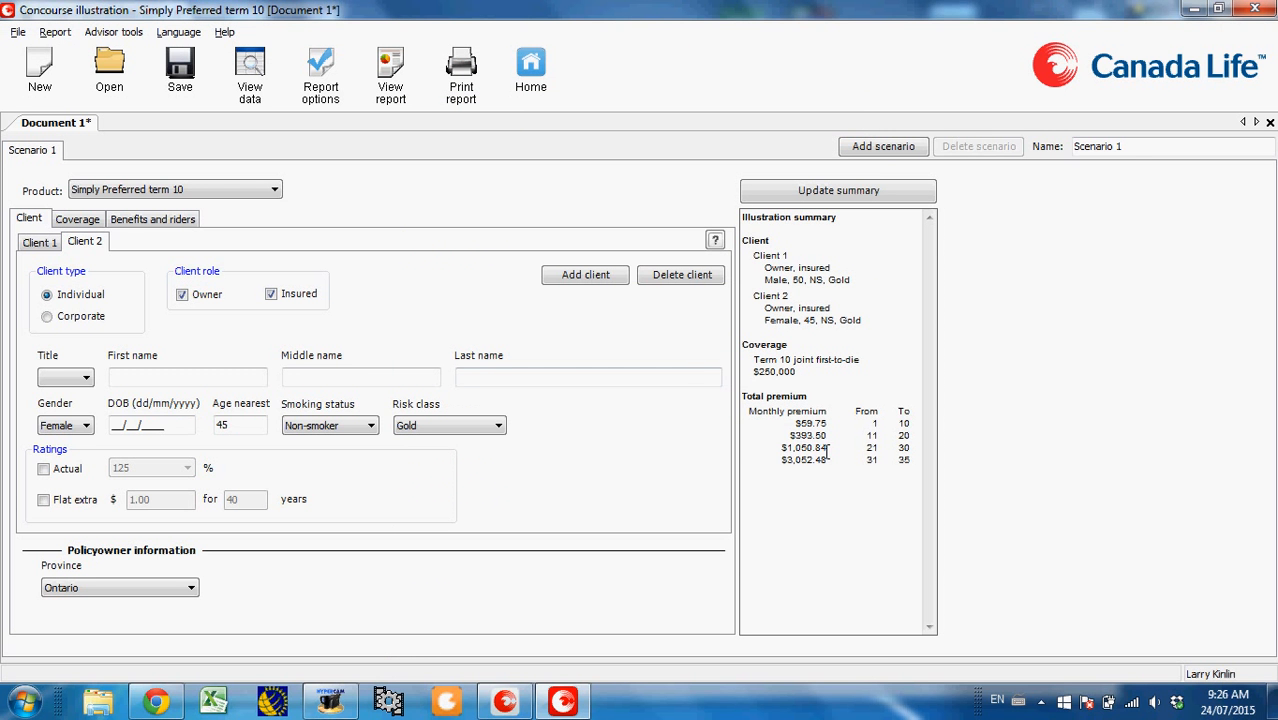
left_click_drag(828, 448, 778, 455)
key("ctrl+c")
key("alt+Tab")
left_click(597, 445)
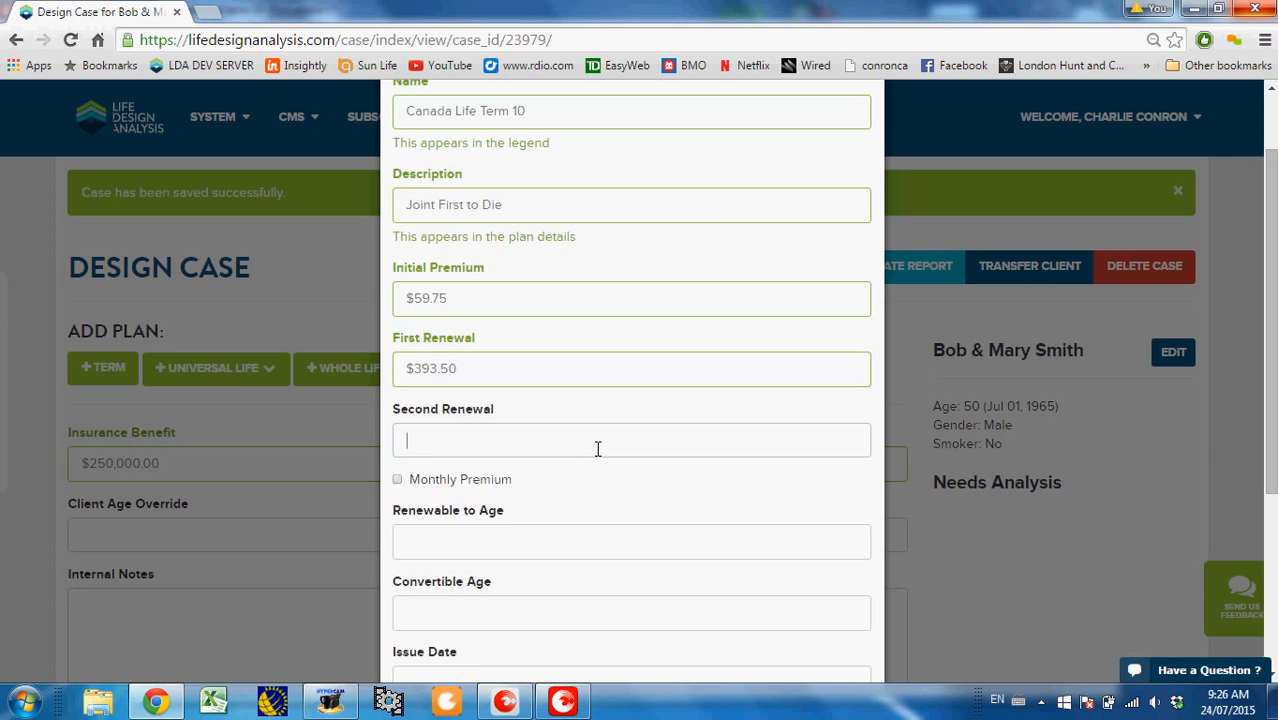
key("ctrl+v")
Step: Transfer the Concourse premium for years 31 to 35 into the plan form's Next Renewal as 3,052.48
key("alt+Tab")
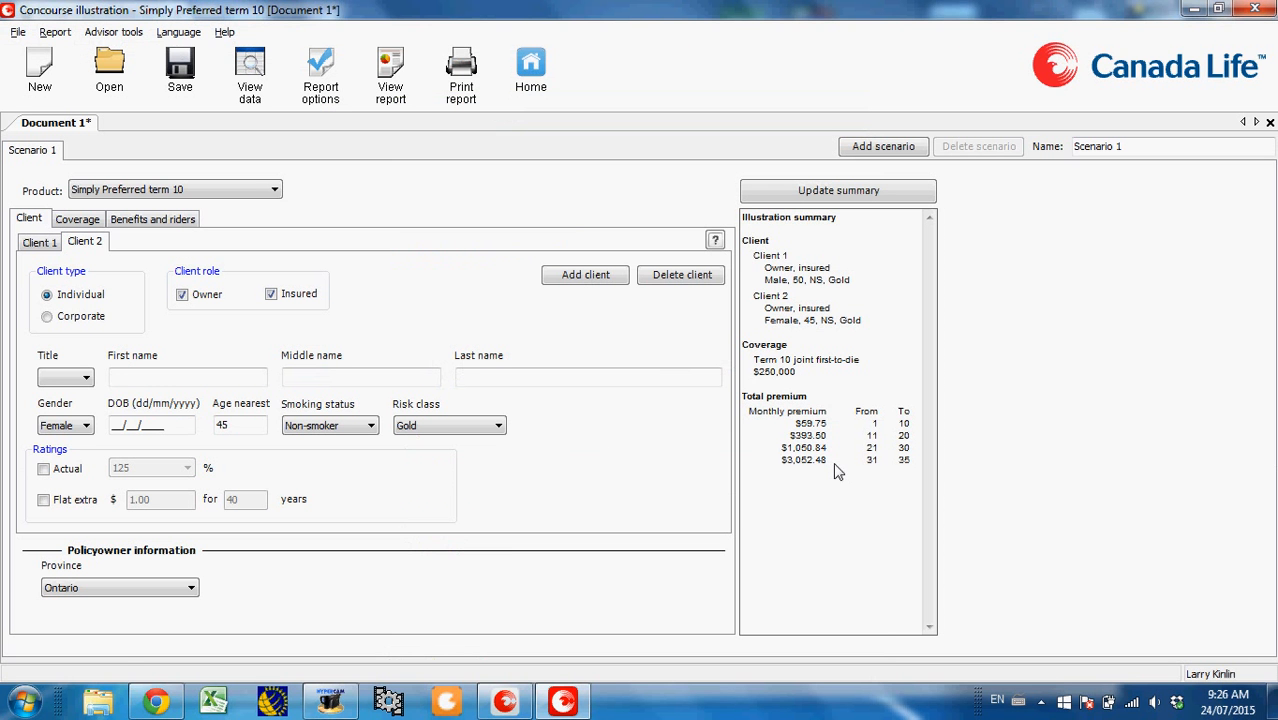
left_click_drag(830, 460, 786, 464)
key("ctrl+c")
key("alt+Tab")
left_click(447, 509)
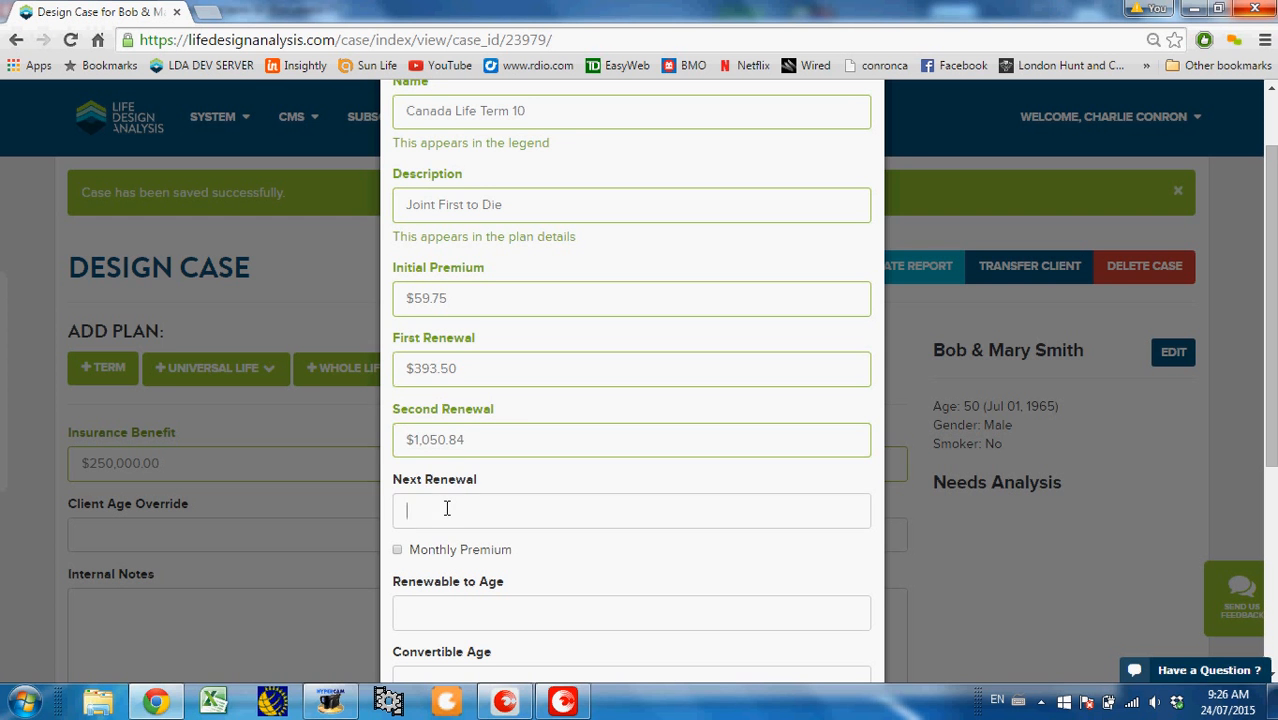
key("ctrl+v")
scroll(462, 500, "down", 2)
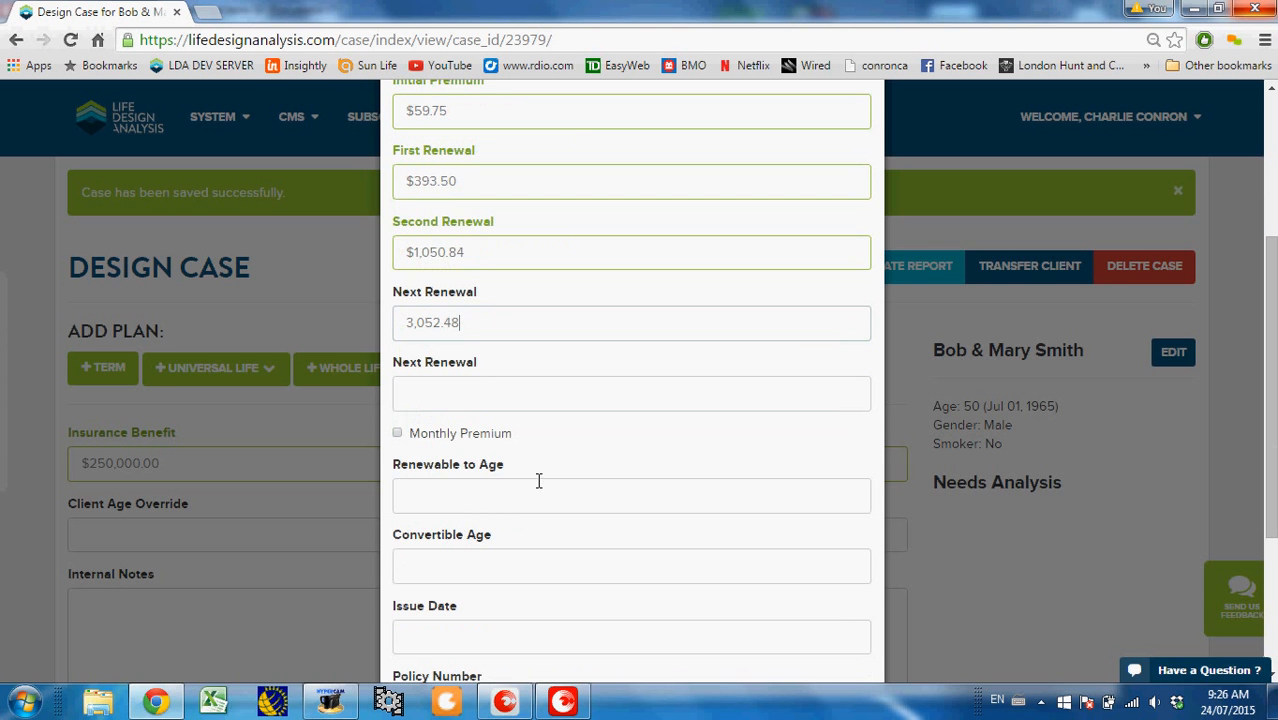
Step: Mark the joint plan's premiums as monthly, set Renewable to Age to 85 and Convertible Age to 75, and save the plan
key("alt+Tab")
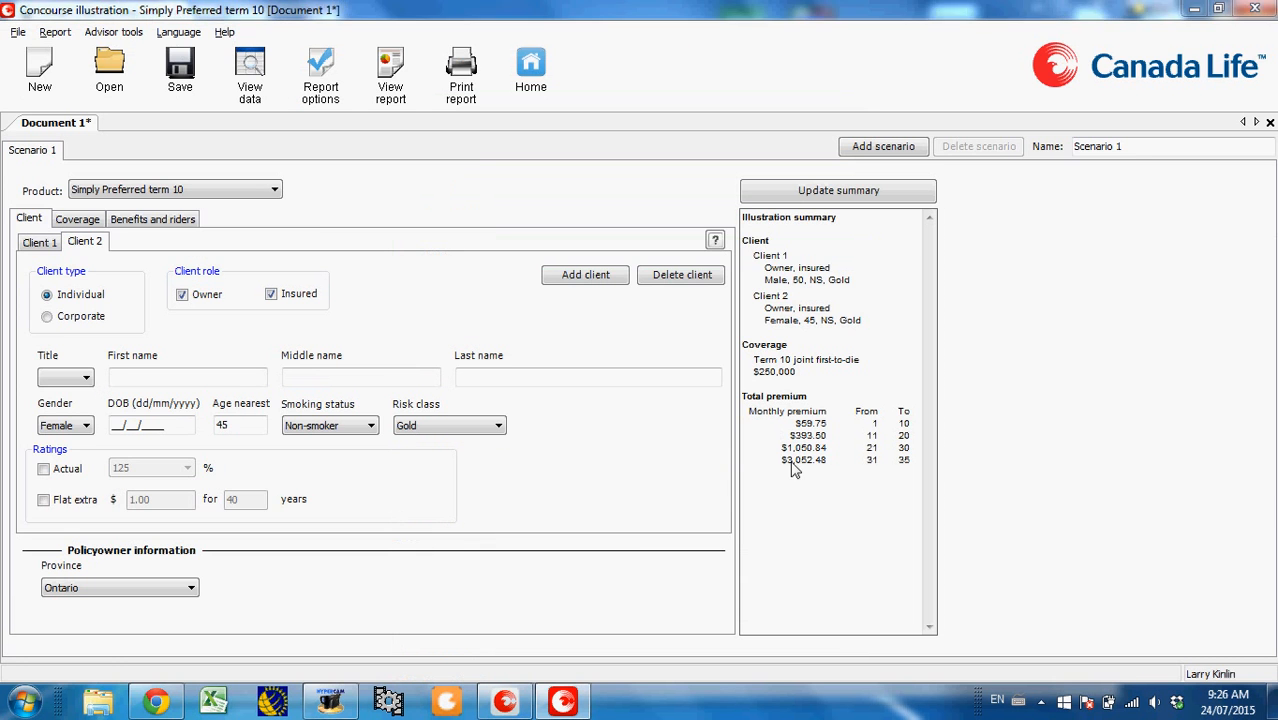
key("alt+Tab")
left_click(397, 433)
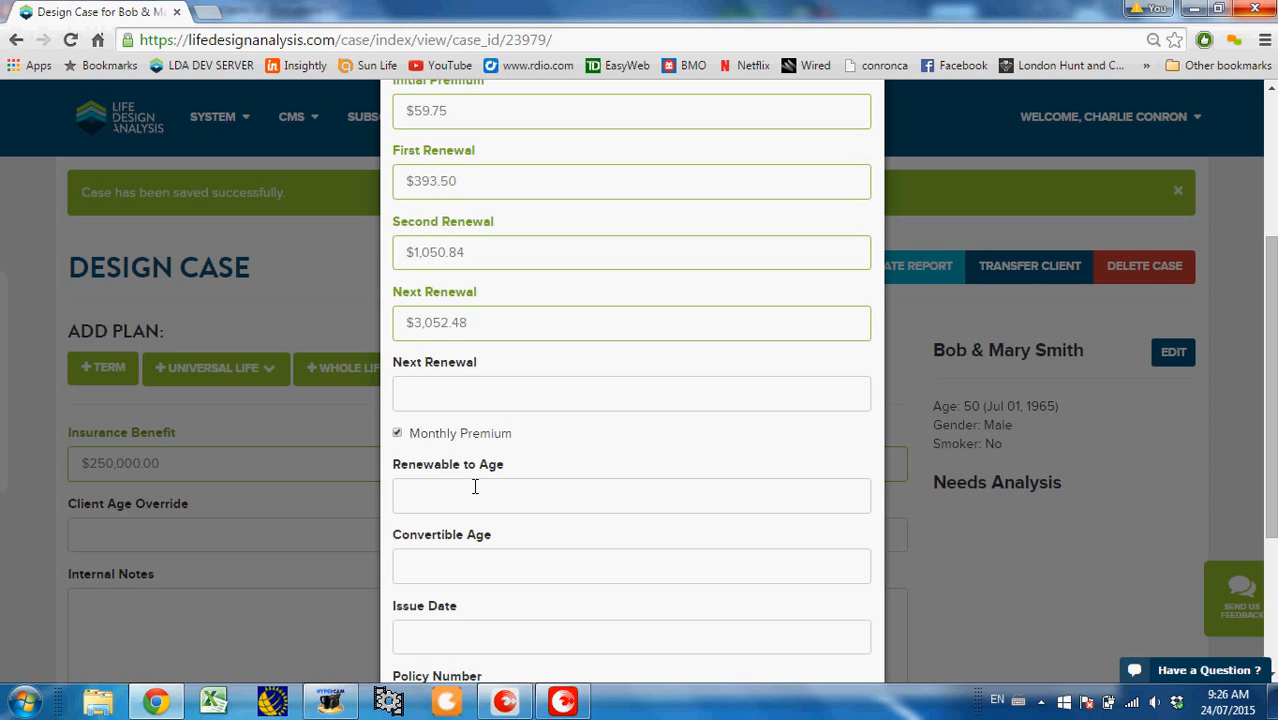
left_click(453, 567)
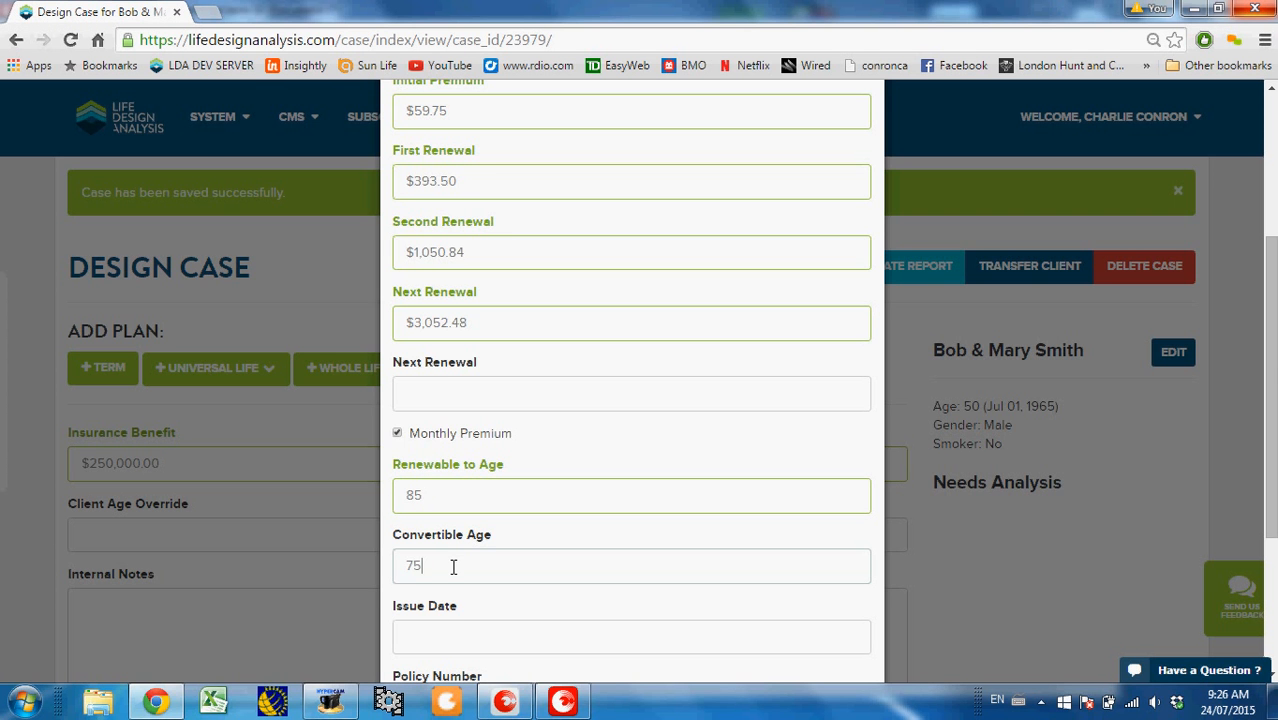
scroll(522, 540, "down", 1)
scroll(575, 545, "down", 2)
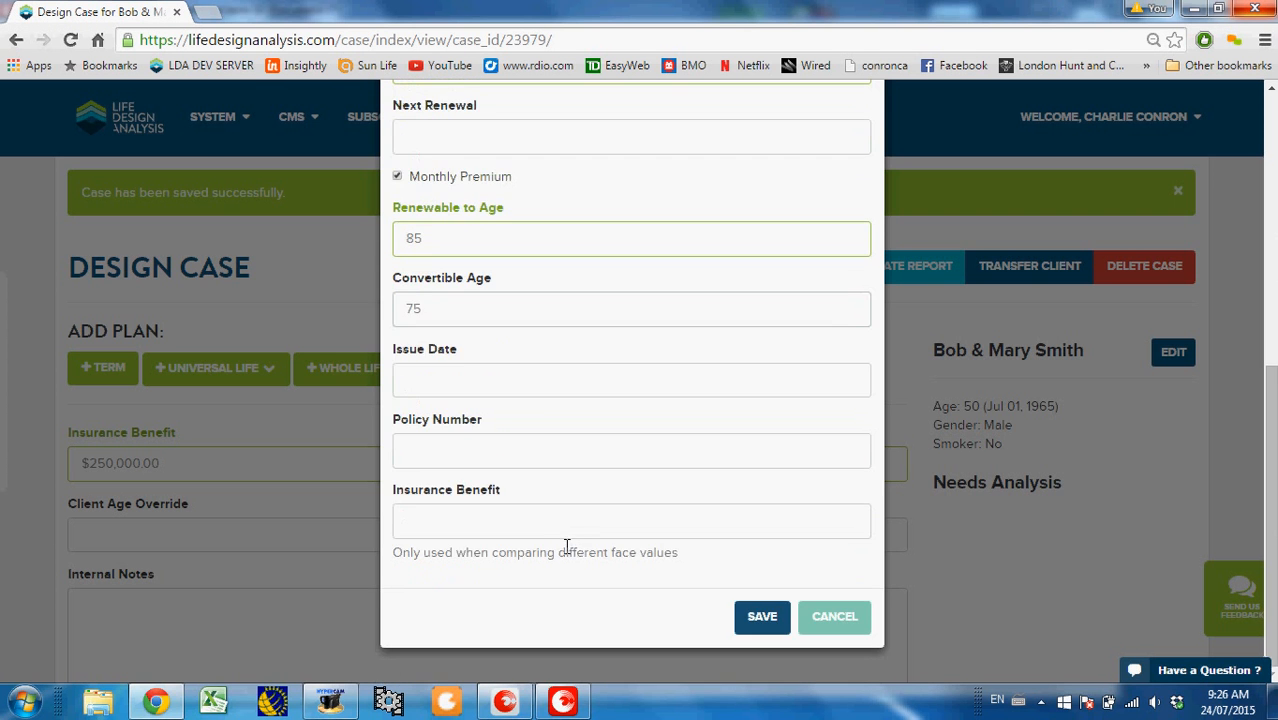
left_click(779, 619)
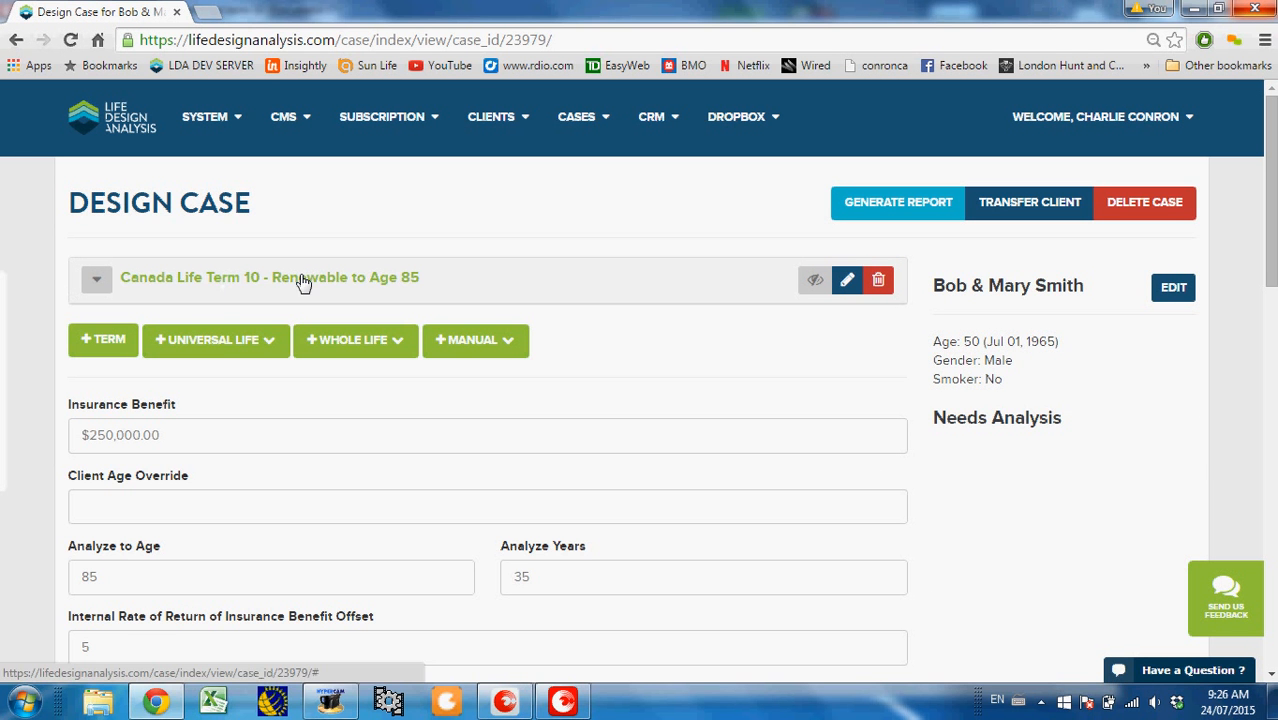
Step: Rename the saved plan as "Canada Life Term 10 Joint First" and save it
left_click(848, 280)
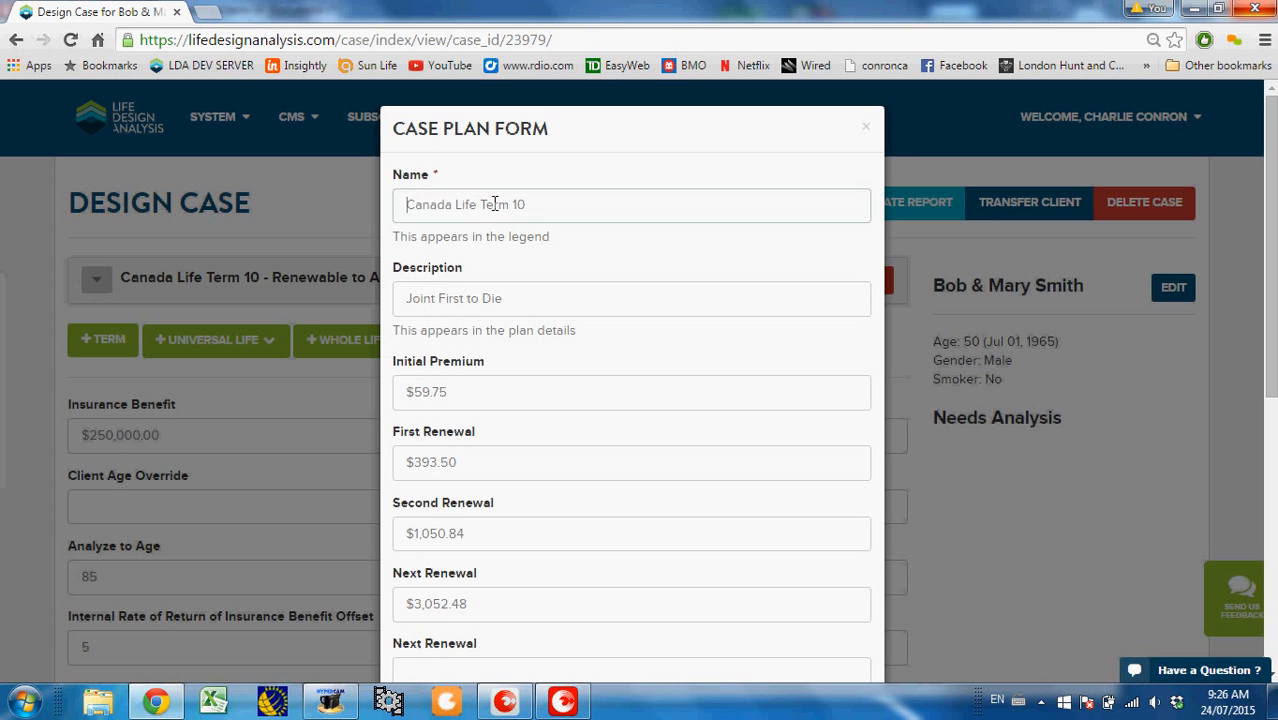
left_click(539, 205)
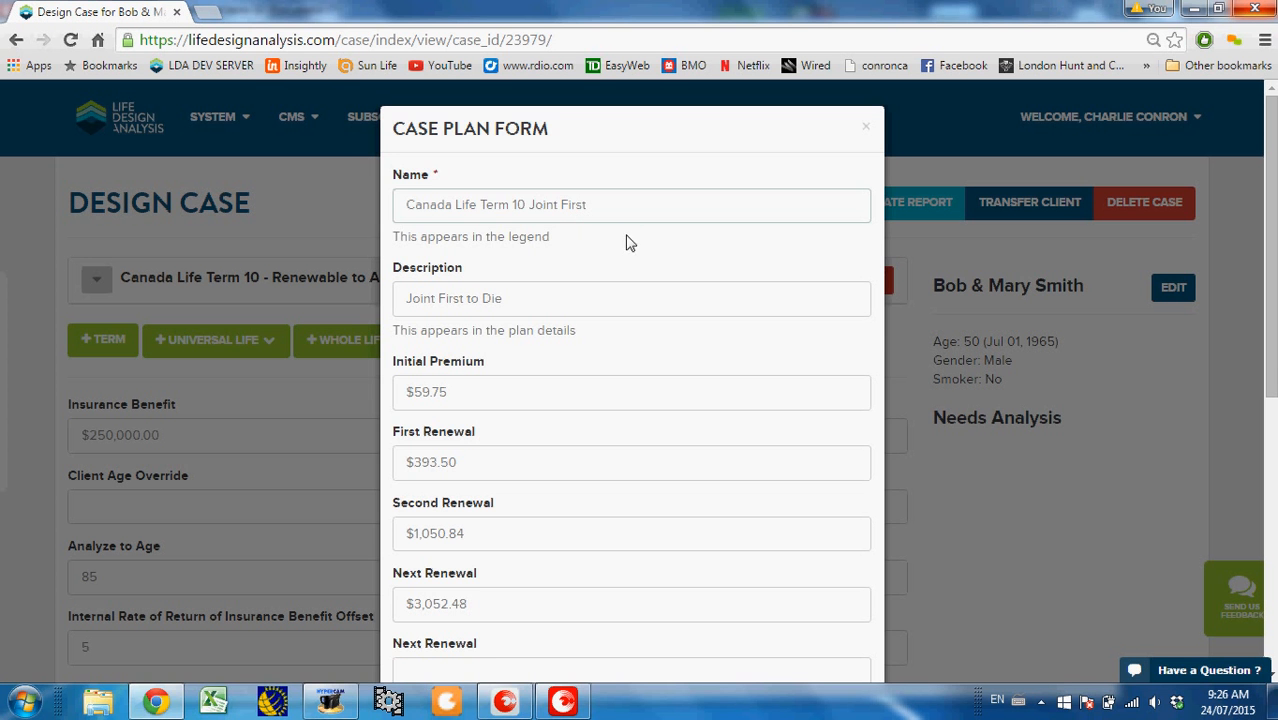
scroll(633, 400, "down", 5)
left_click(750, 617)
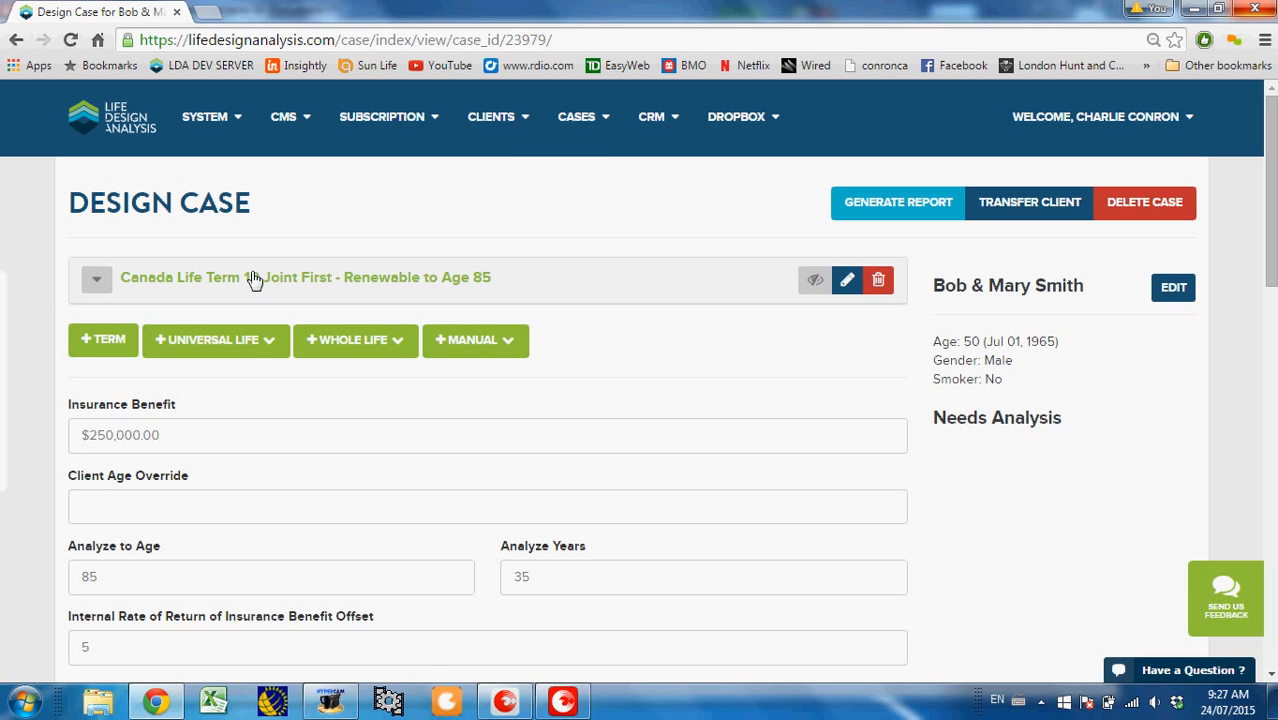
Step: Start a second manual Term 10 plan in the case and name it "Individual Term 10"
left_click(488, 352)
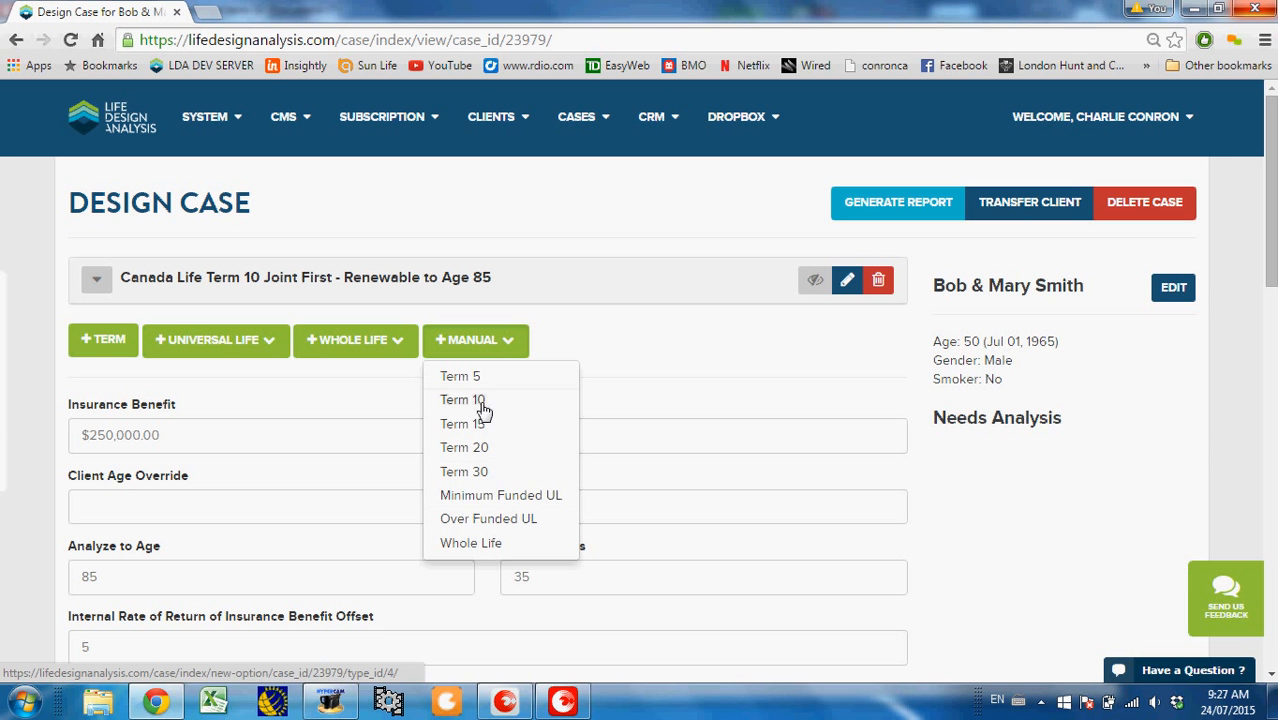
left_click(480, 405)
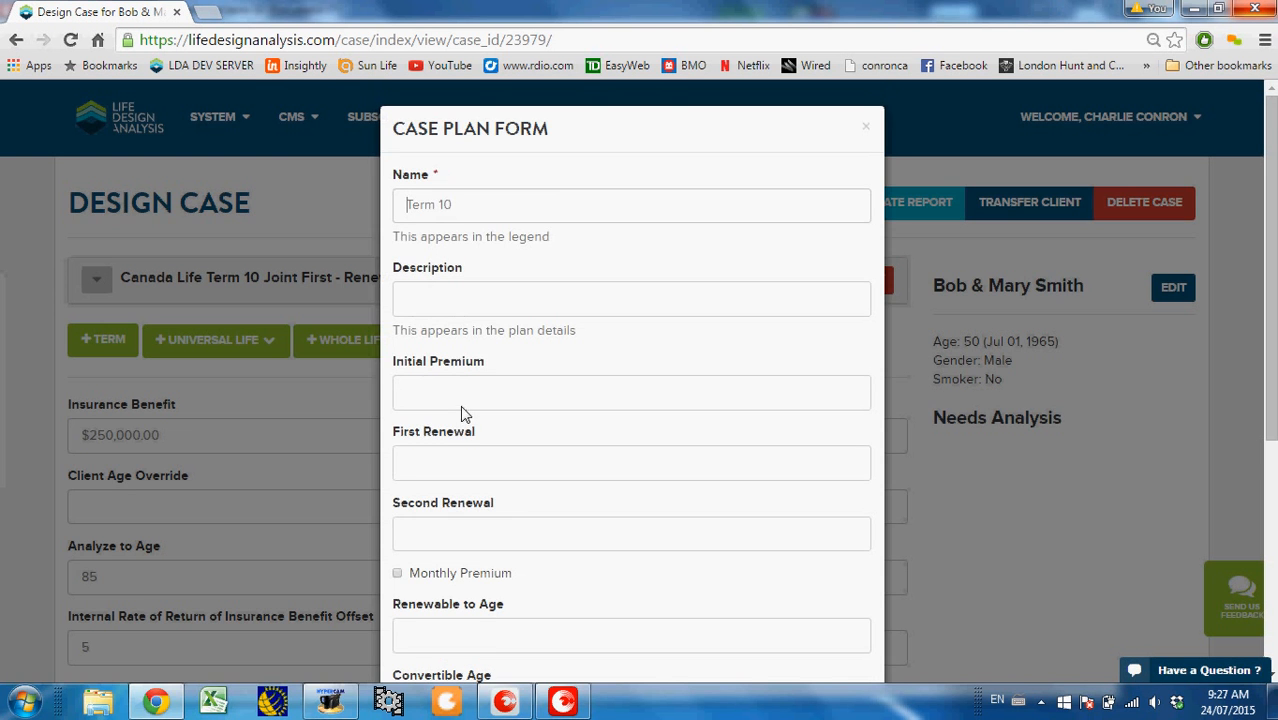
type("In")
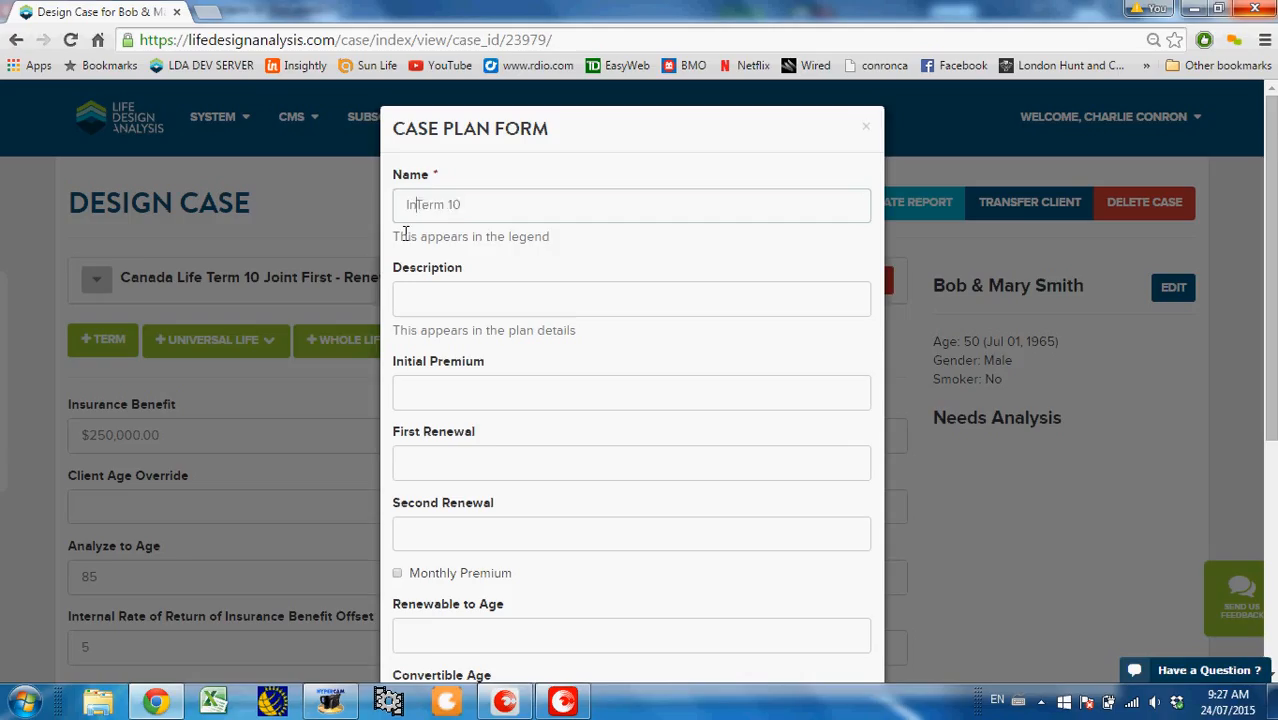
type("dividual")
left_click(475, 390)
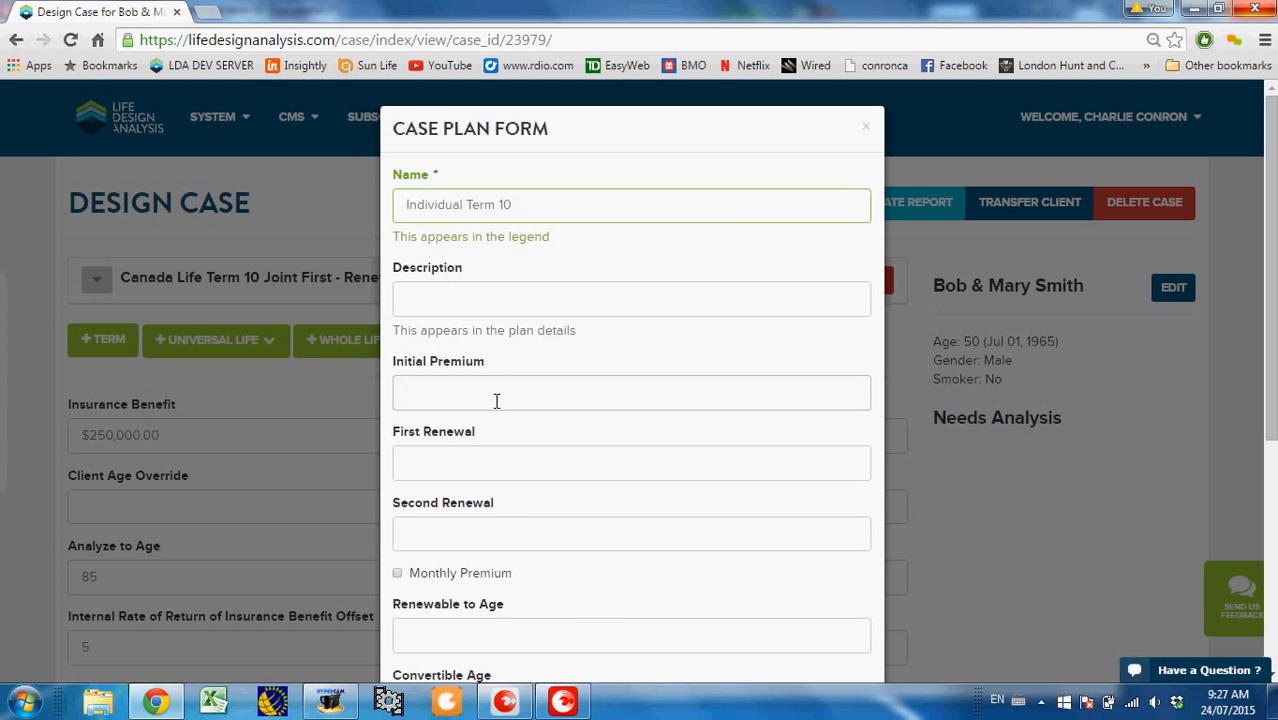
Step: Switch to the Concourse illustration and remove Client 2 so only the 50-year-old male is illustrated
left_click(545, 705)
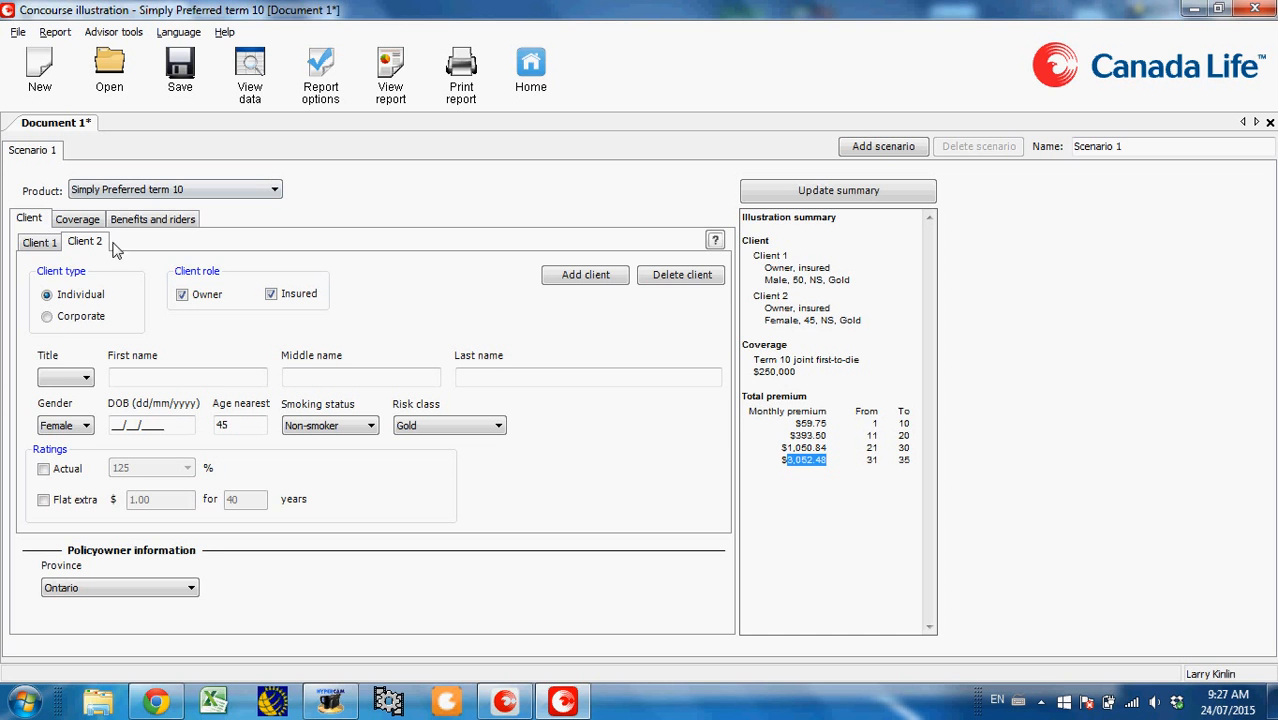
left_click(686, 276)
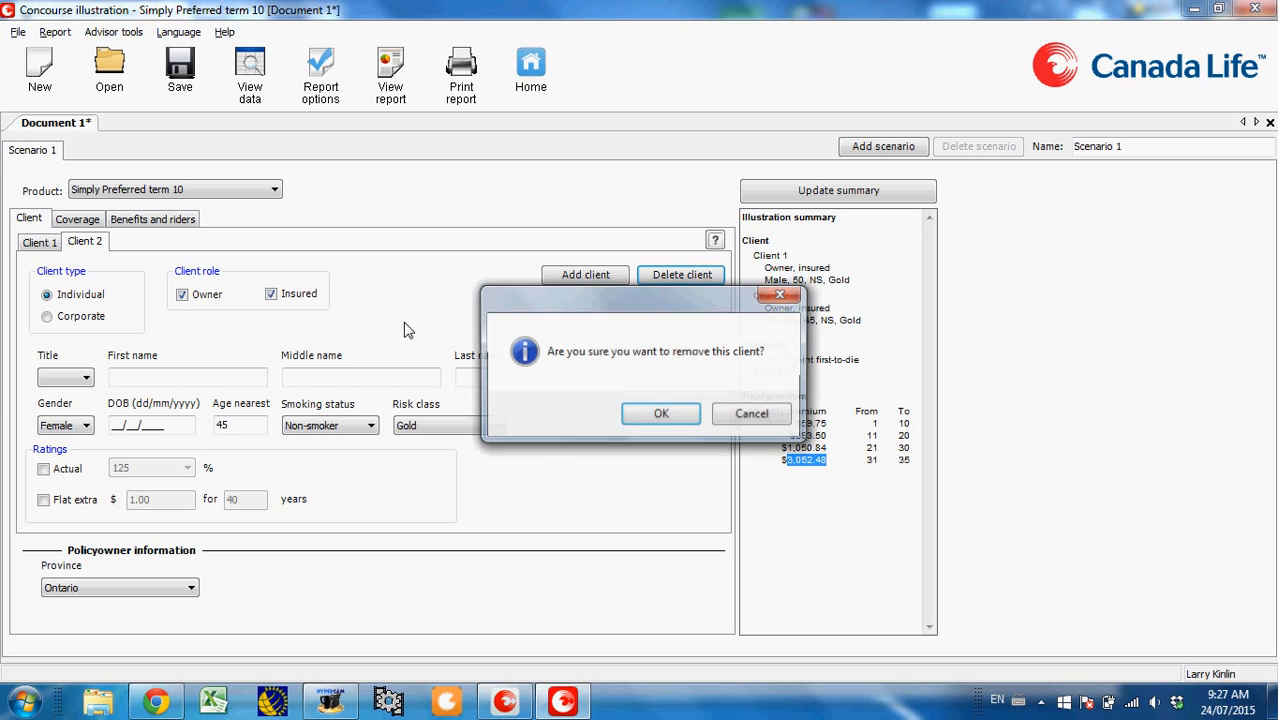
left_click(662, 414)
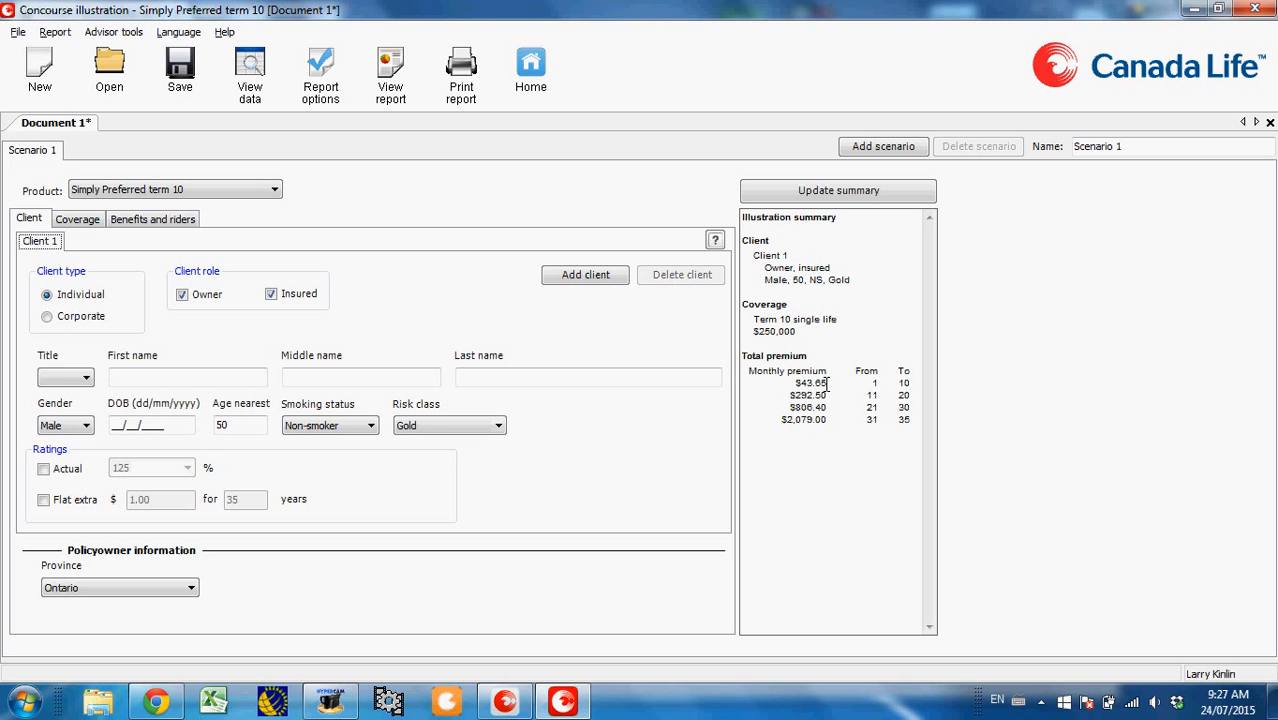
Step: Copy the single-life premium for years 1 to 10 into the Life Design Analysis plan form as the $43.65 Initial Premium
left_click_drag(828, 384, 801, 385)
key("ctrl+c")
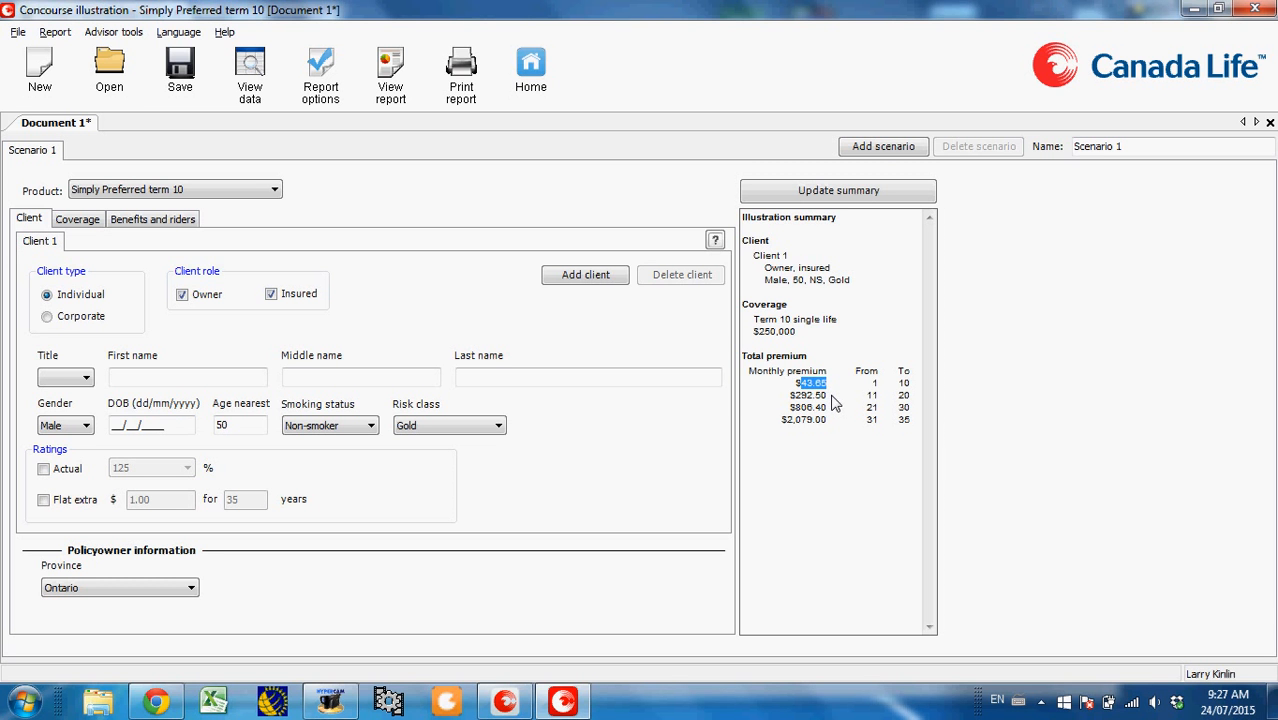
key("alt+Tab")
key("ctrl+v")
Step: Transfer the single-life Concourse premium for years 11 to 20 into the plan form's First Renewal as $292.50
key("alt+Tab")
left_click_drag(826, 395, 796, 396)
key("ctrl+c")
key("alt+Tab")
left_click(536, 468)
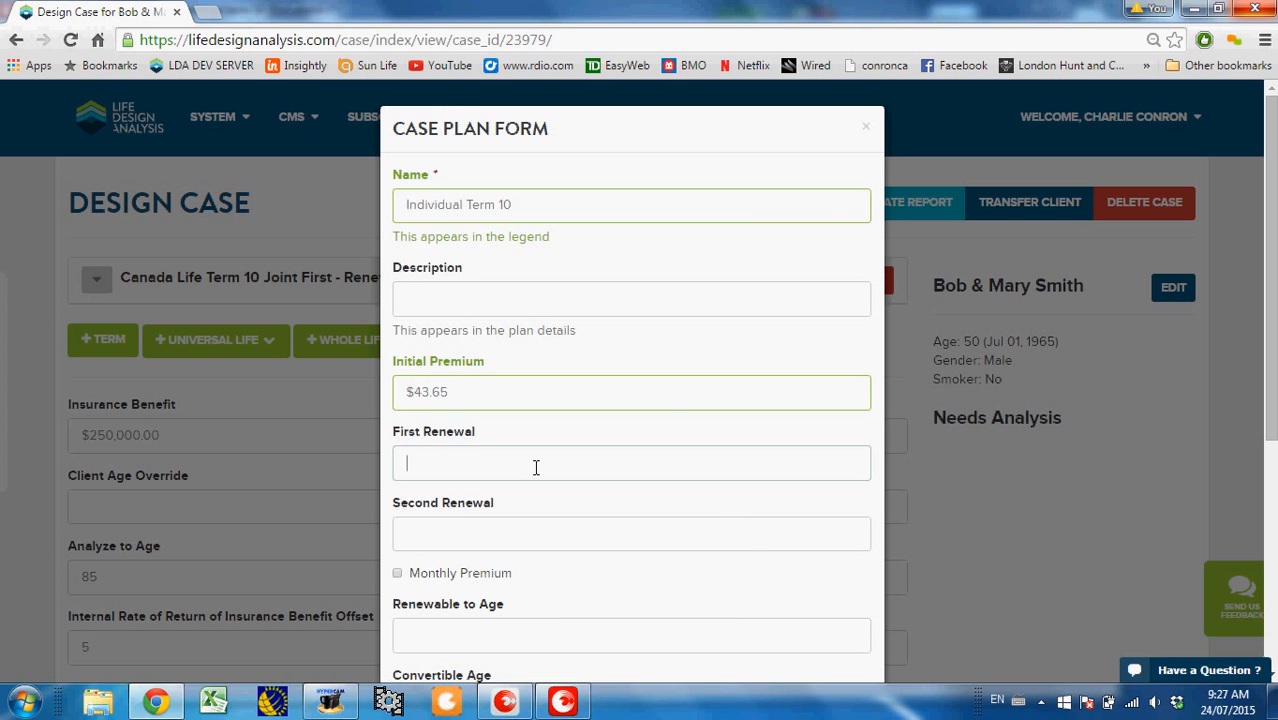
key("ctrl+v")
Step: Transfer the single-life Concourse premium for years 21 to 30 into the plan form's Second Renewal as $806.40
key("alt+Tab")
left_click_drag(829, 408, 792, 412)
key("ctrl+c")
key("alt+Tab")
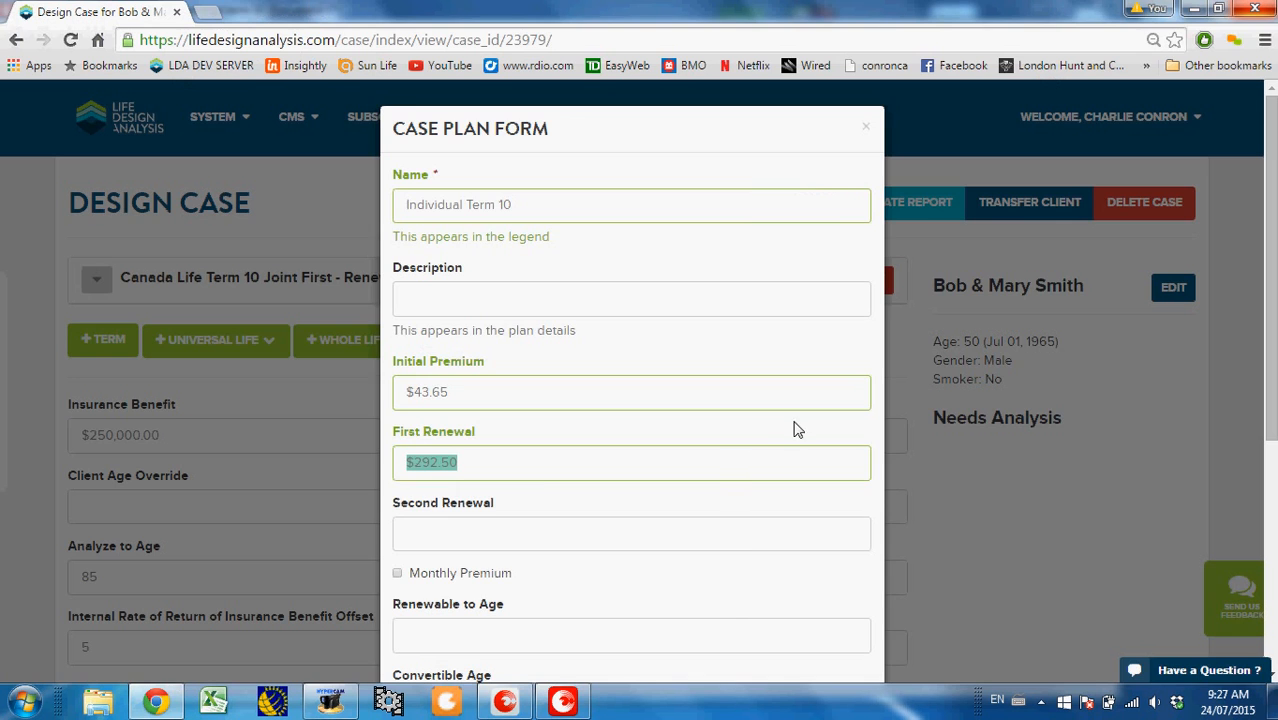
left_click(517, 520)
key("ctrl+v")
Step: Transfer the single-life Concourse premium for years 31 to 35 into the plan form's Next Renewal as $2,079.00
key("alt+Tab")
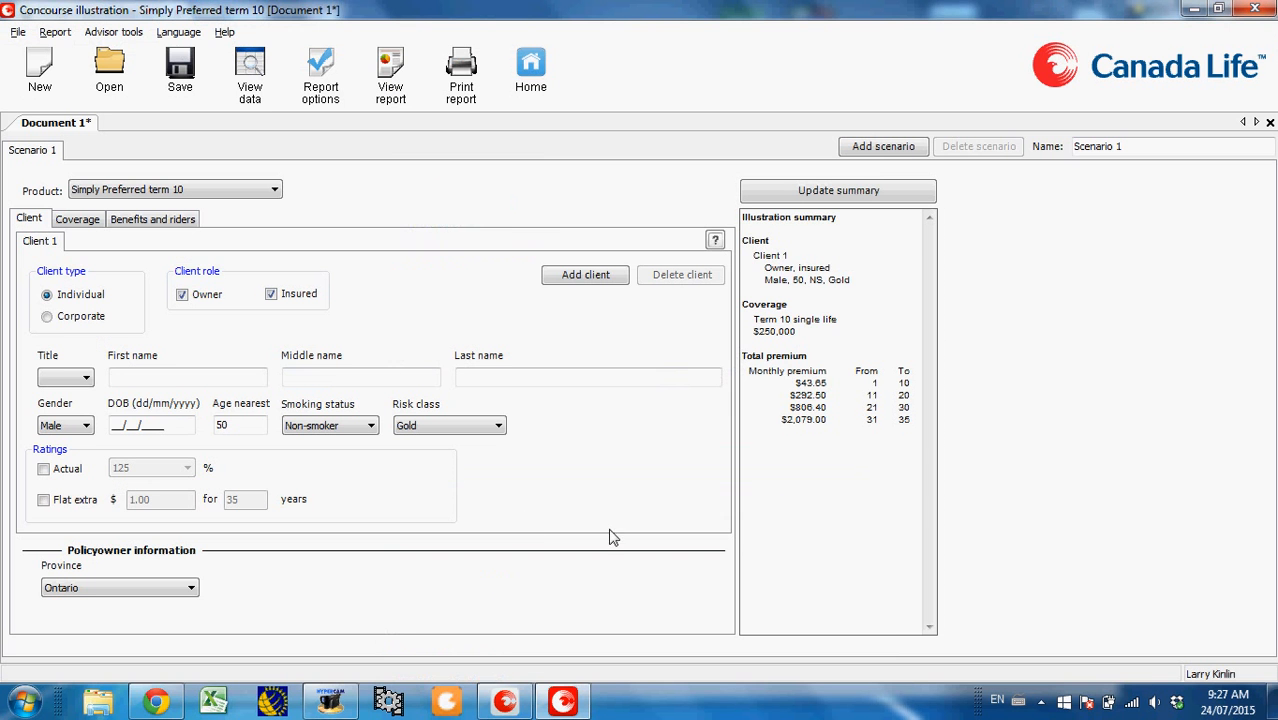
left_click_drag(829, 420, 787, 425)
key("ctrl+c")
key("alt+Tab")
left_click(490, 605)
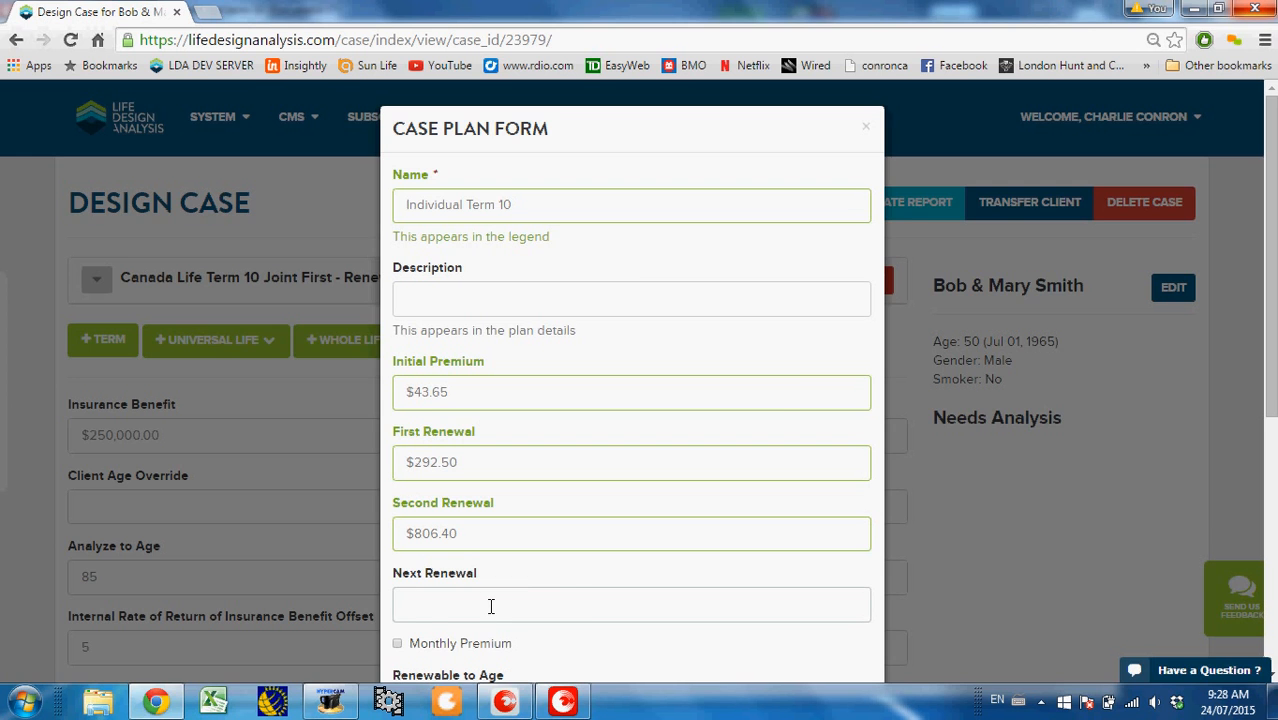
key("ctrl+v")
Step: Change Client 1 in the Concourse illustration to a 45-year-old female and update the summary
key("alt+Tab")
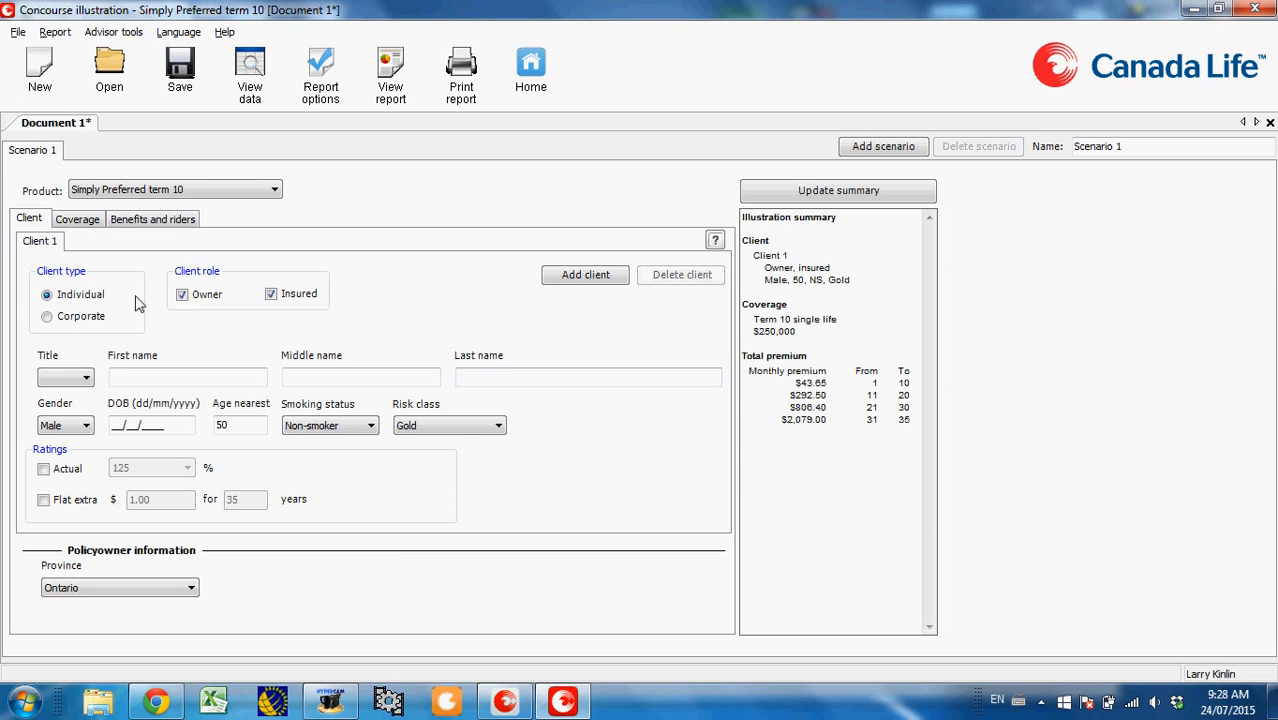
left_click(250, 426)
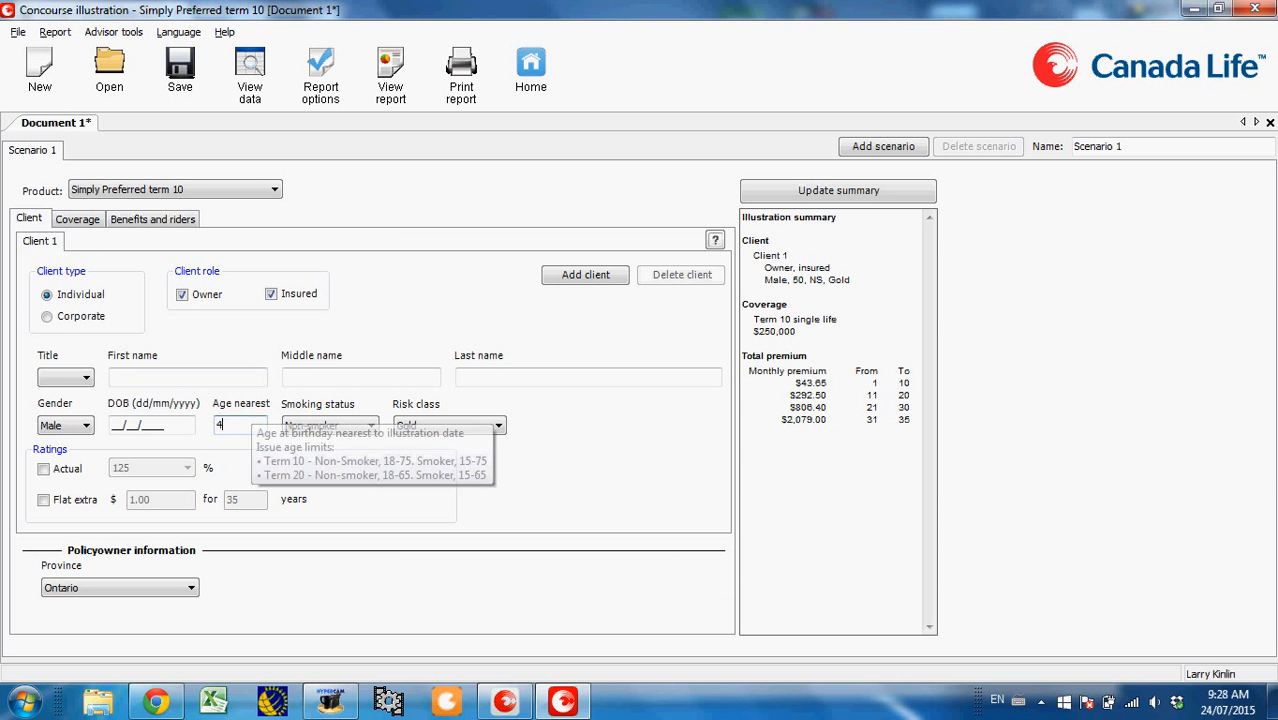
type("45")
left_click(70, 426)
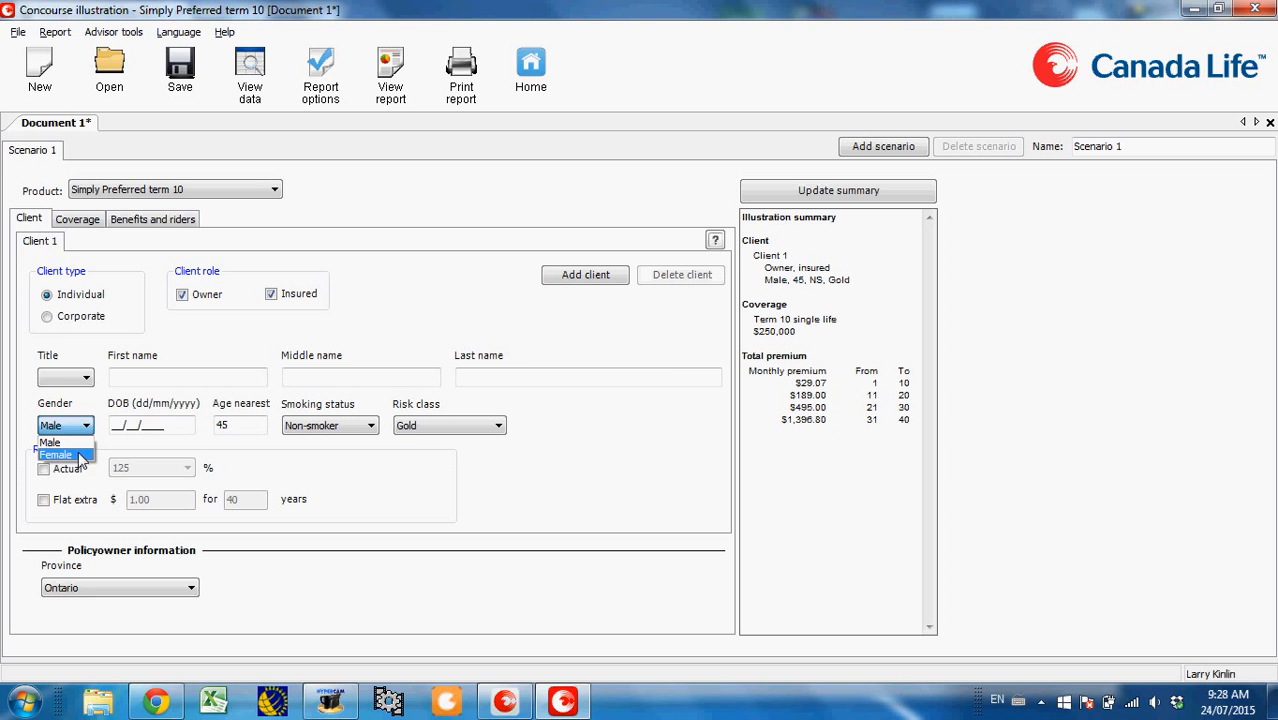
left_click(55, 454)
left_click(905, 192)
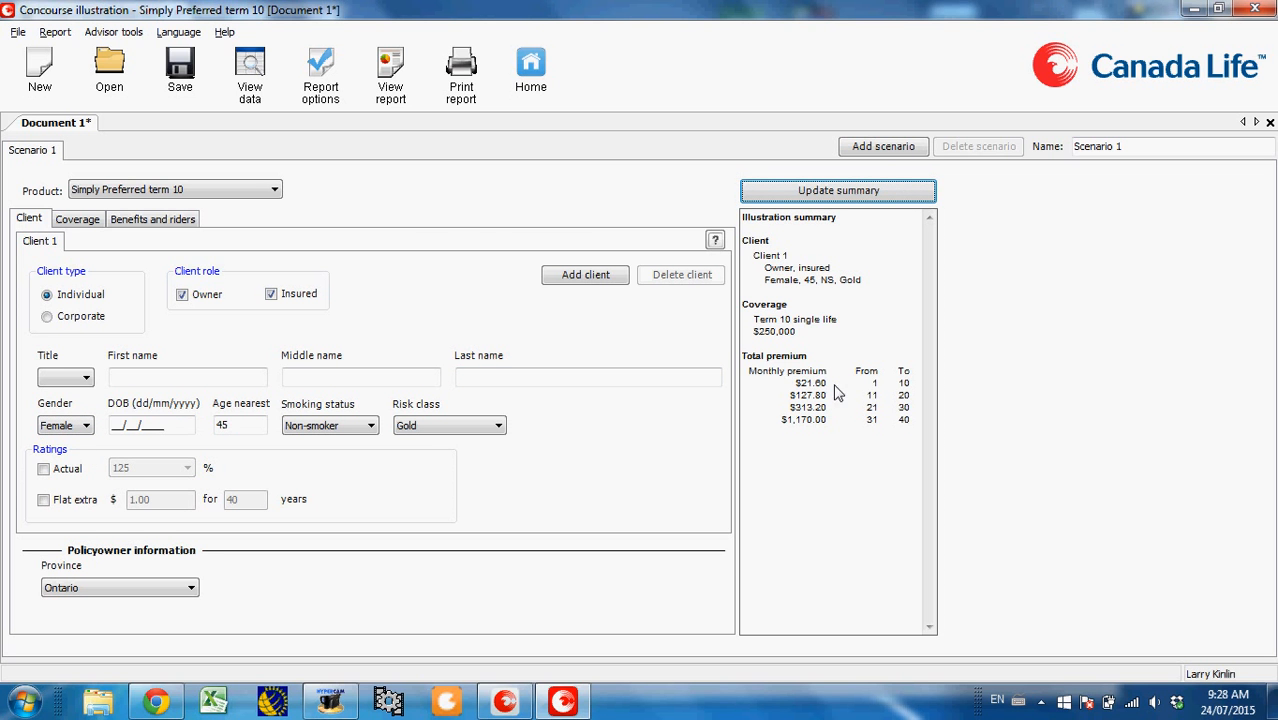
Step: Add the female client's $21.60 premium for years 1 to 10 to the Initial Premium in the Life Design Analysis plan form
double_click(820, 383)
key("alt+Tab")
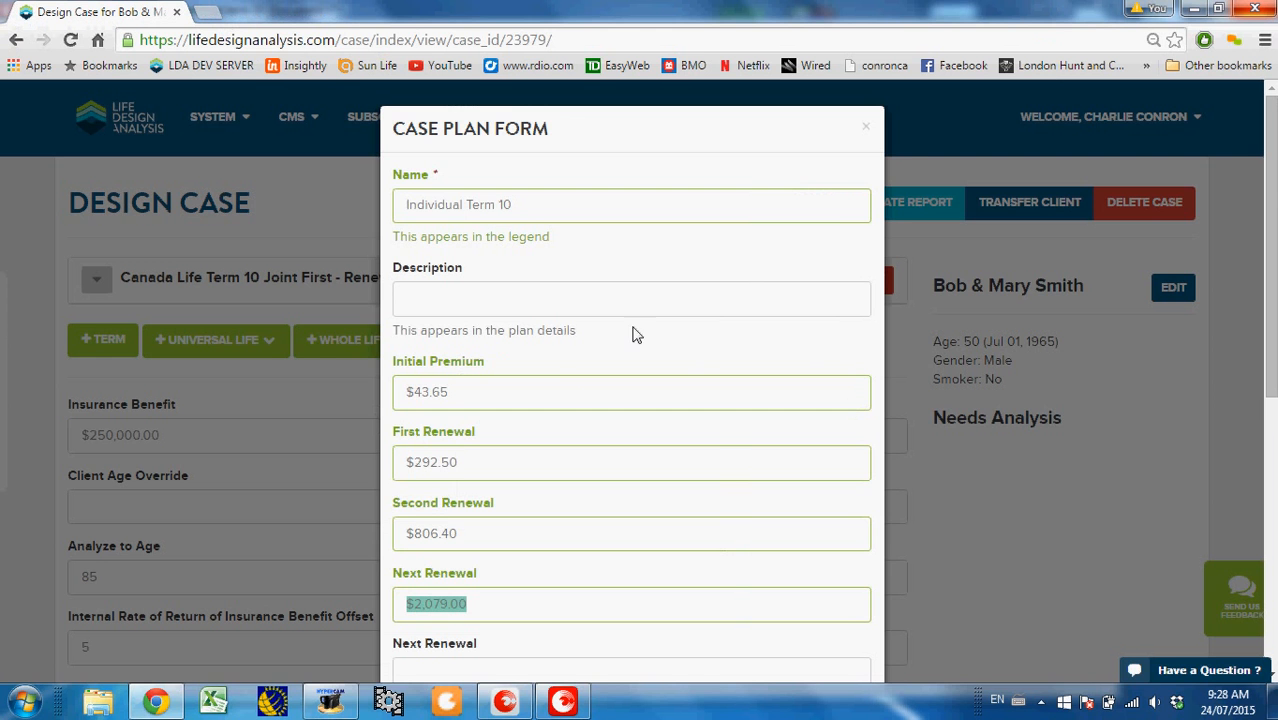
triple_click(557, 383)
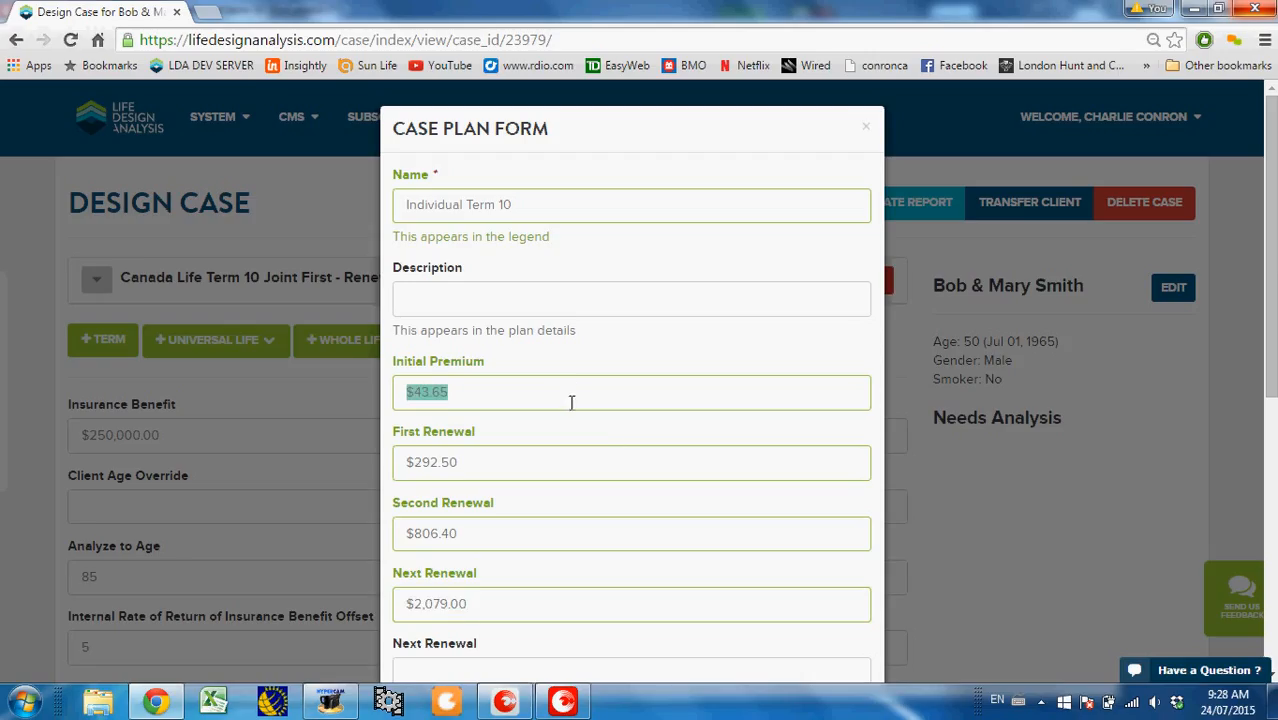
left_click(529, 393)
type("+")
key("ctrl+v")
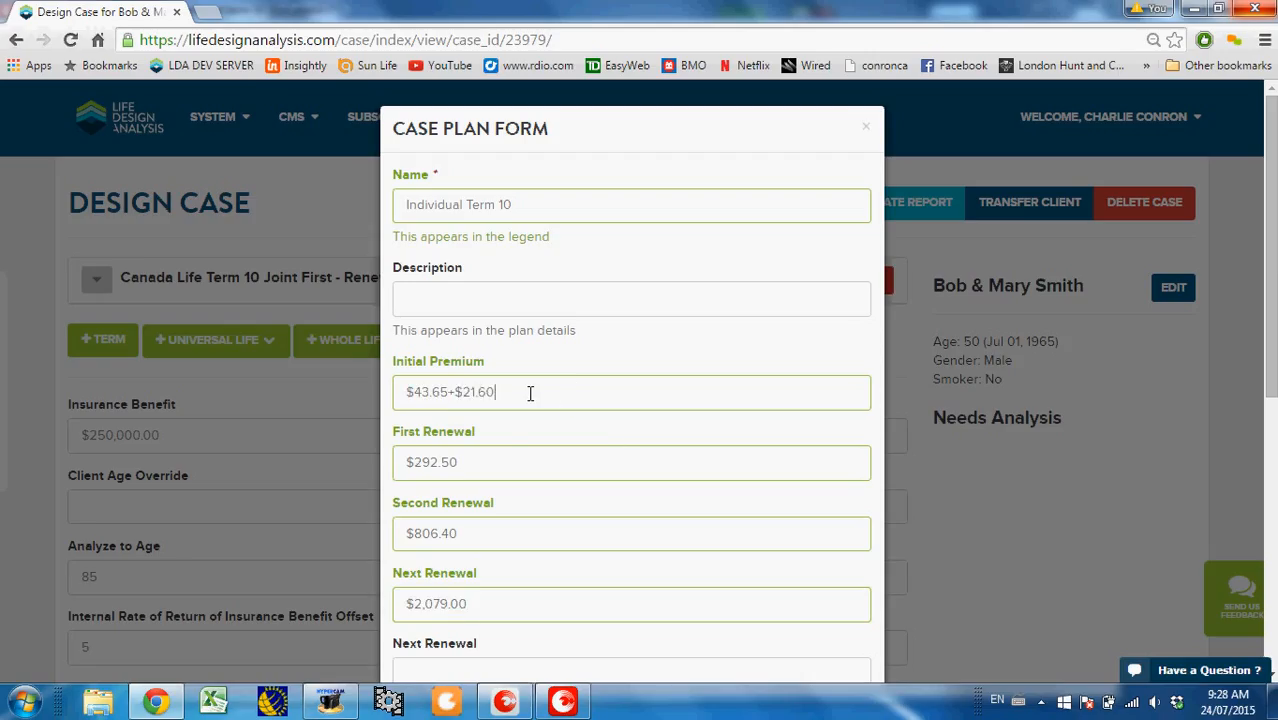
Step: Add the female client's $127.80 Concourse premium for years 11 to 20 to the plan form's First Renewal
triple_click(496, 462)
key("alt+Tab")
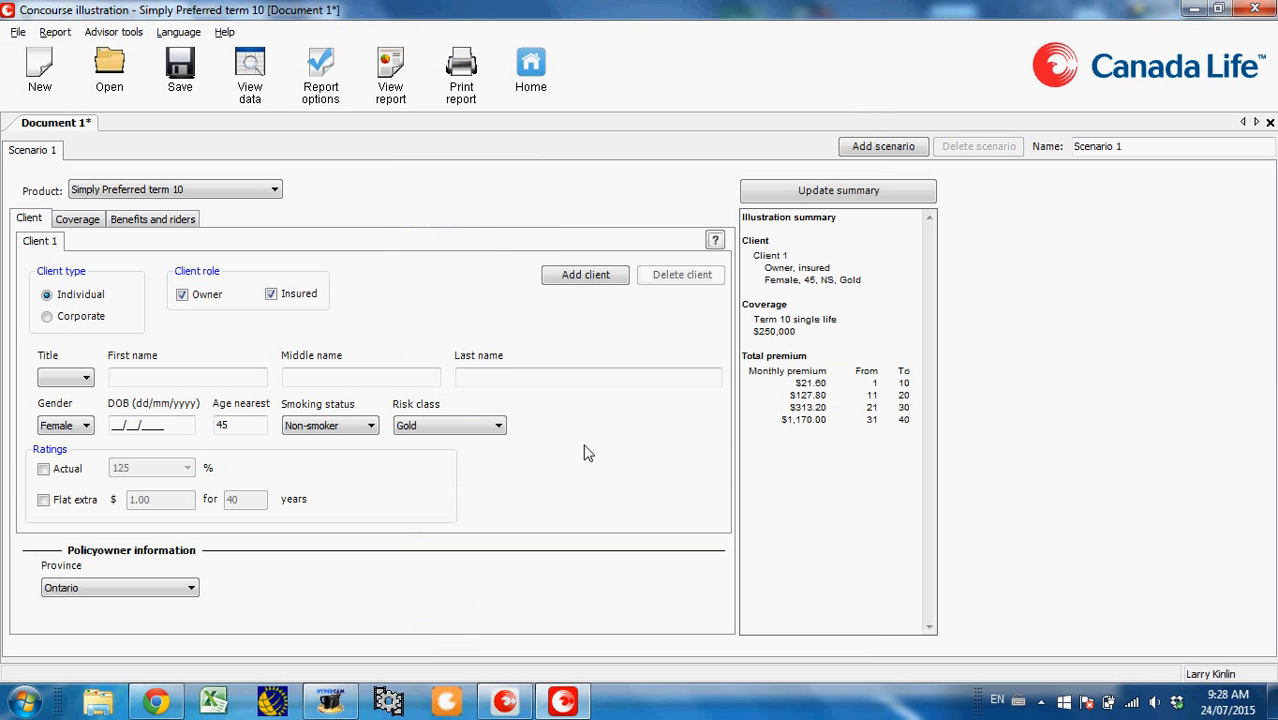
left_click_drag(834, 384, 796, 395)
key("alt+Tab")
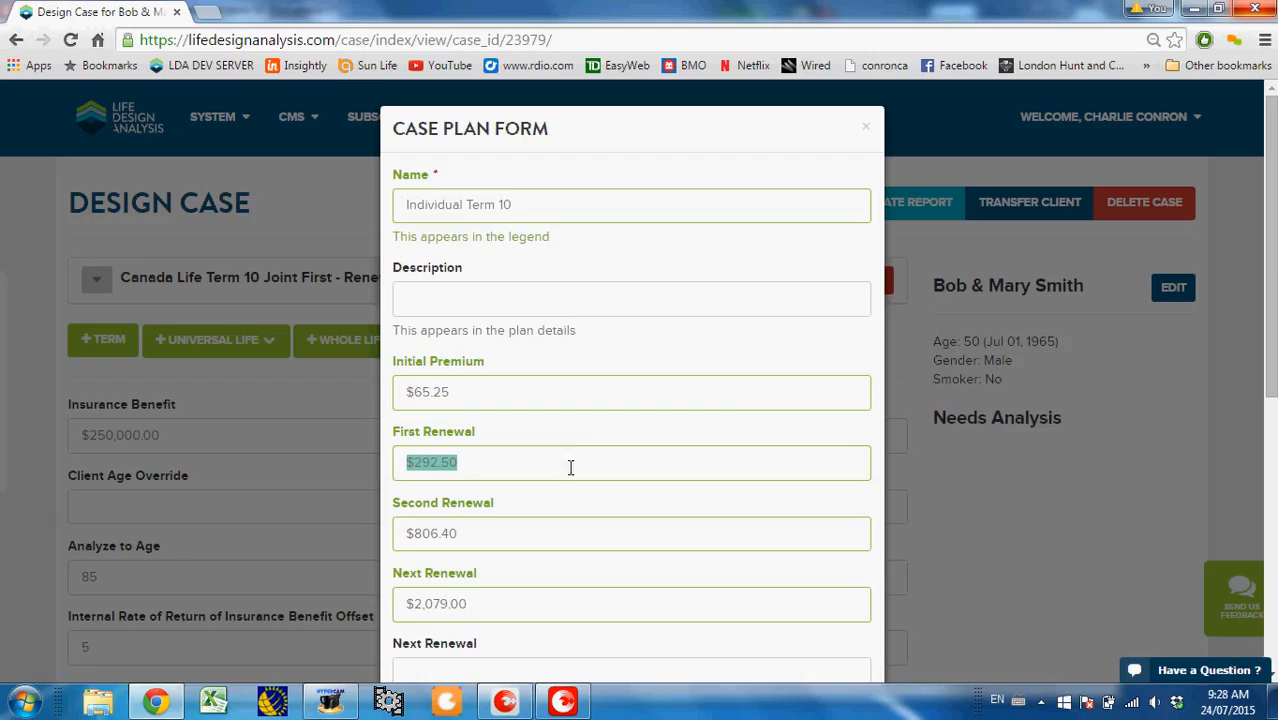
left_click(464, 462)
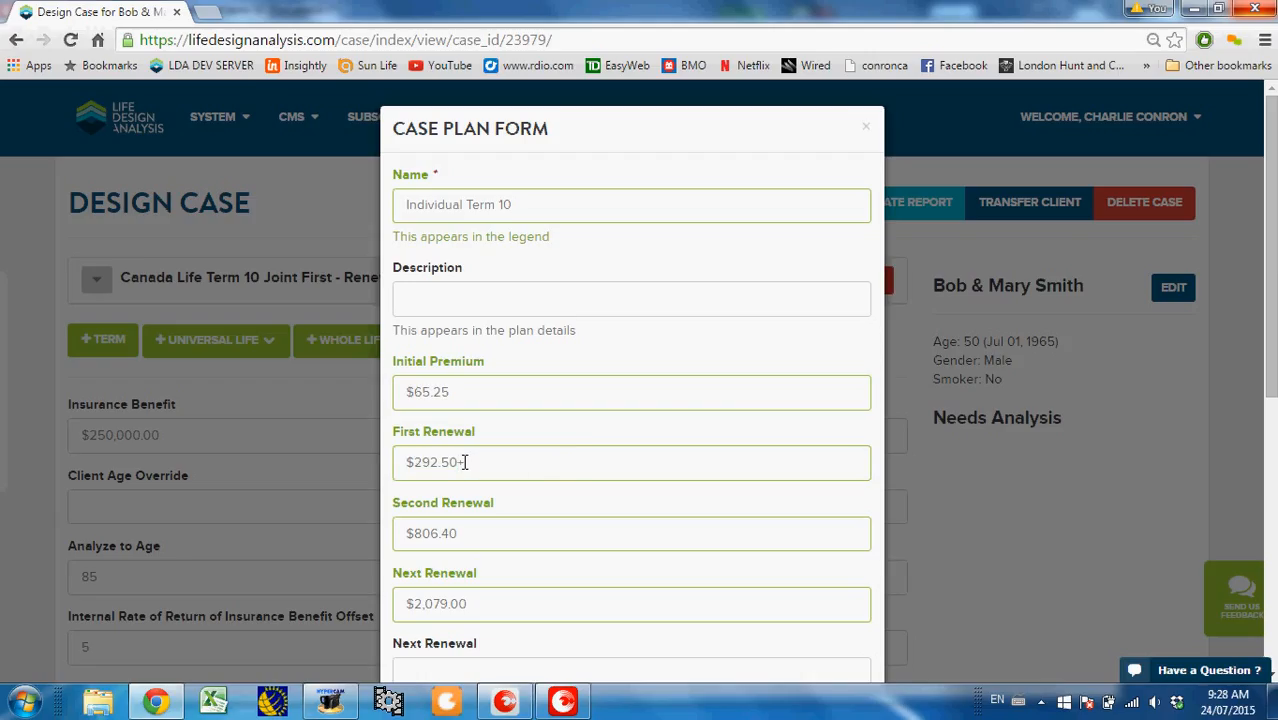
type("+")
key("ctrl+v")
key("Tab")
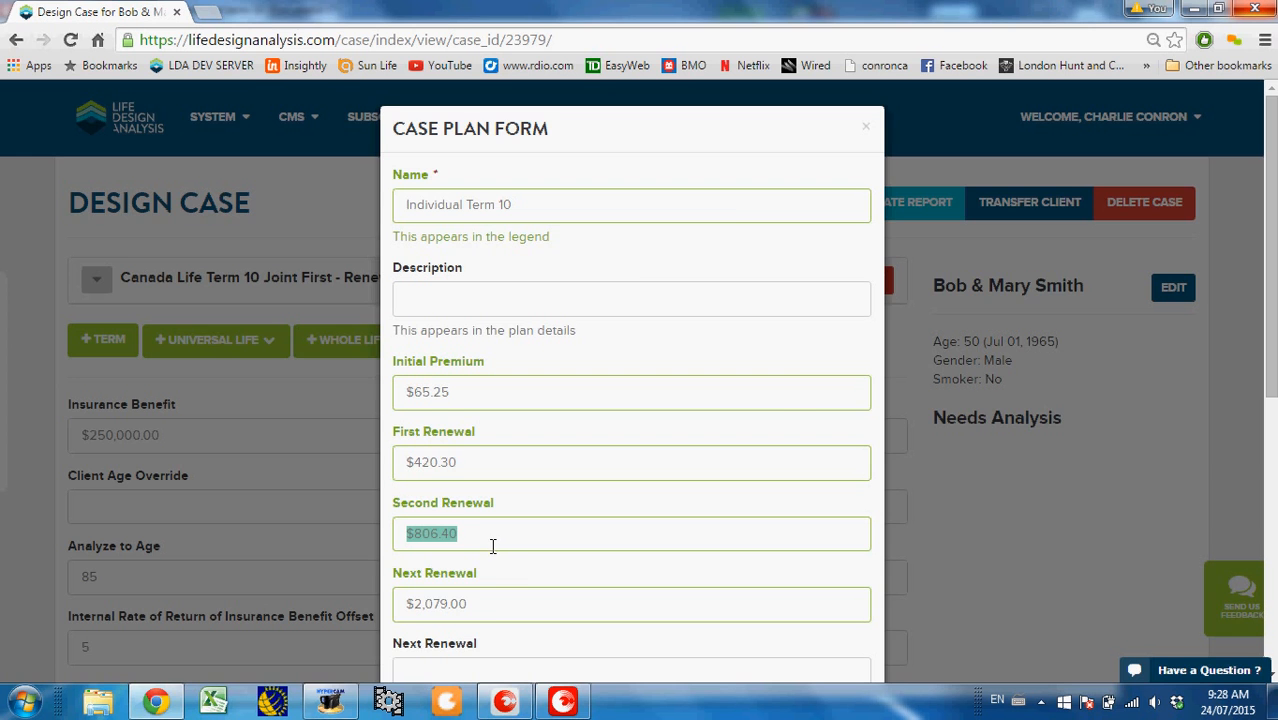
Step: Add the female client's $313.20 Concourse premium for years 21 to 30 to the plan form's Second Renewal
key("alt+Tab")
left_click_drag(828, 408, 792, 408)
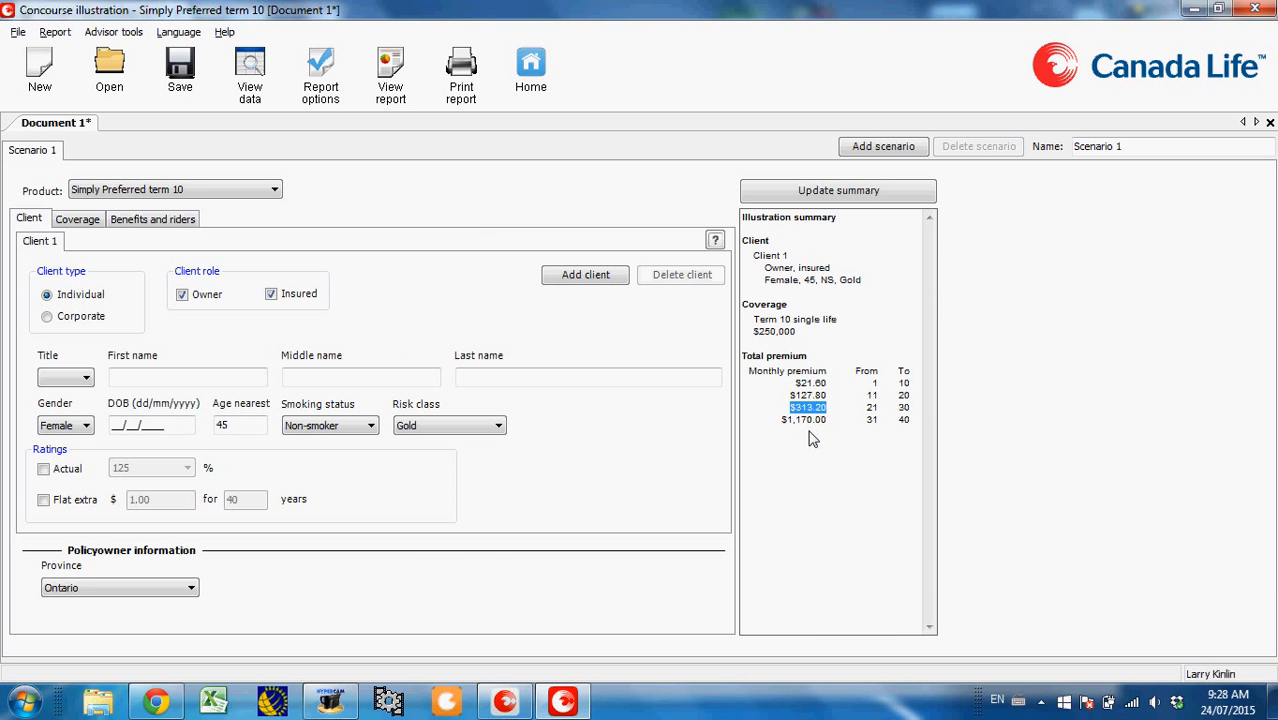
key("alt+Tab")
left_click(628, 523)
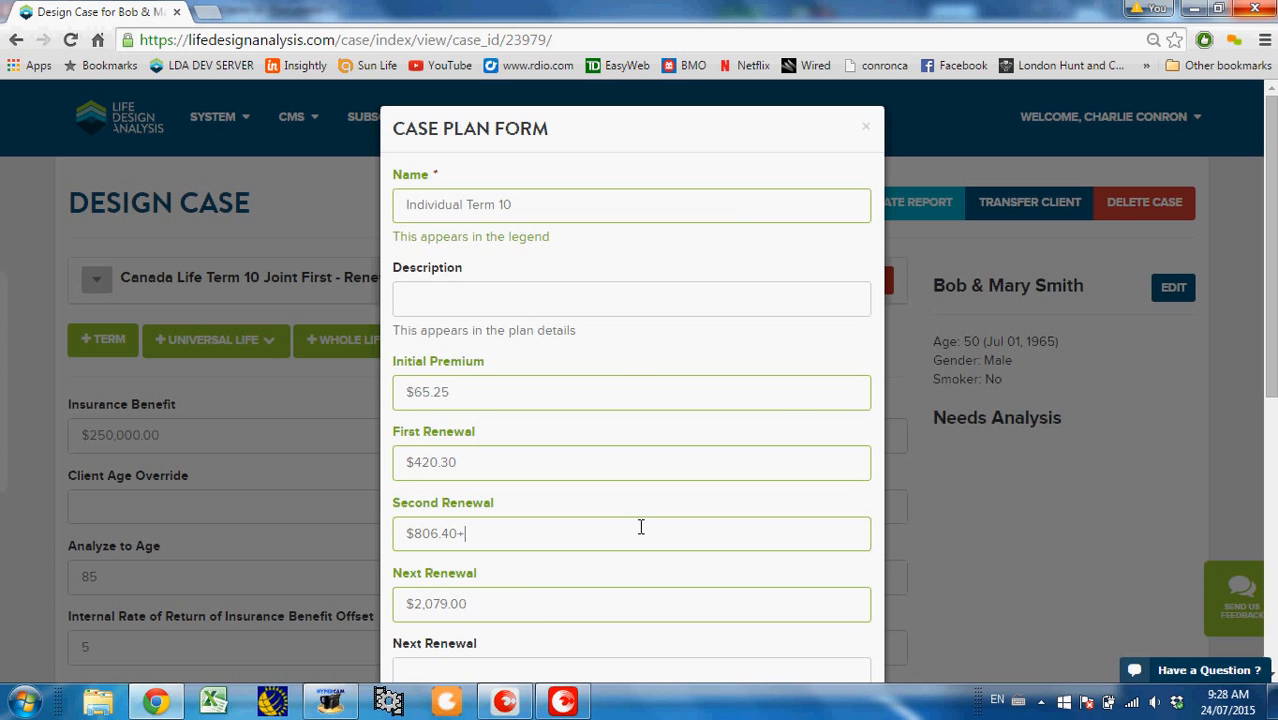
type("+")
key("ctrl+v")
Step: Copy the female client's $1,170.00 Concourse premium for years 31 to 40 and add it to the plan form's Next Renewal amount of $2,079.00
key("alt+Tab")
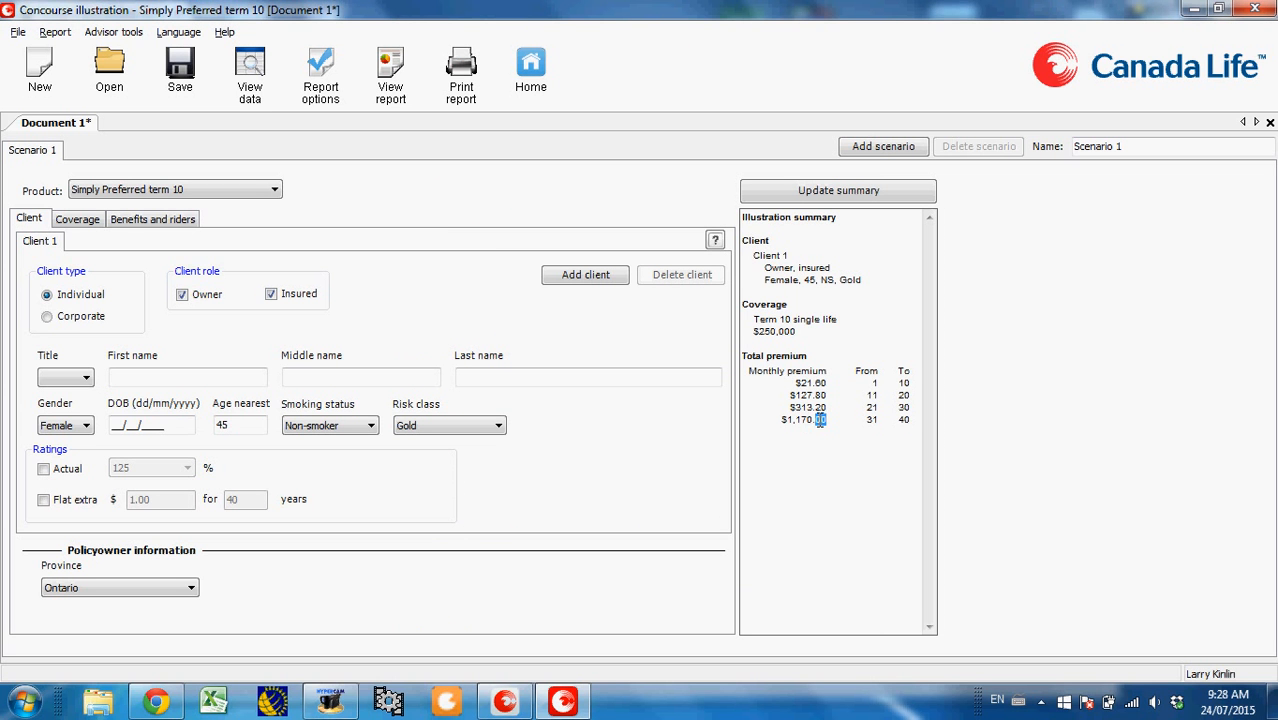
left_click_drag(826, 420, 786, 421)
key("alt+Tab")
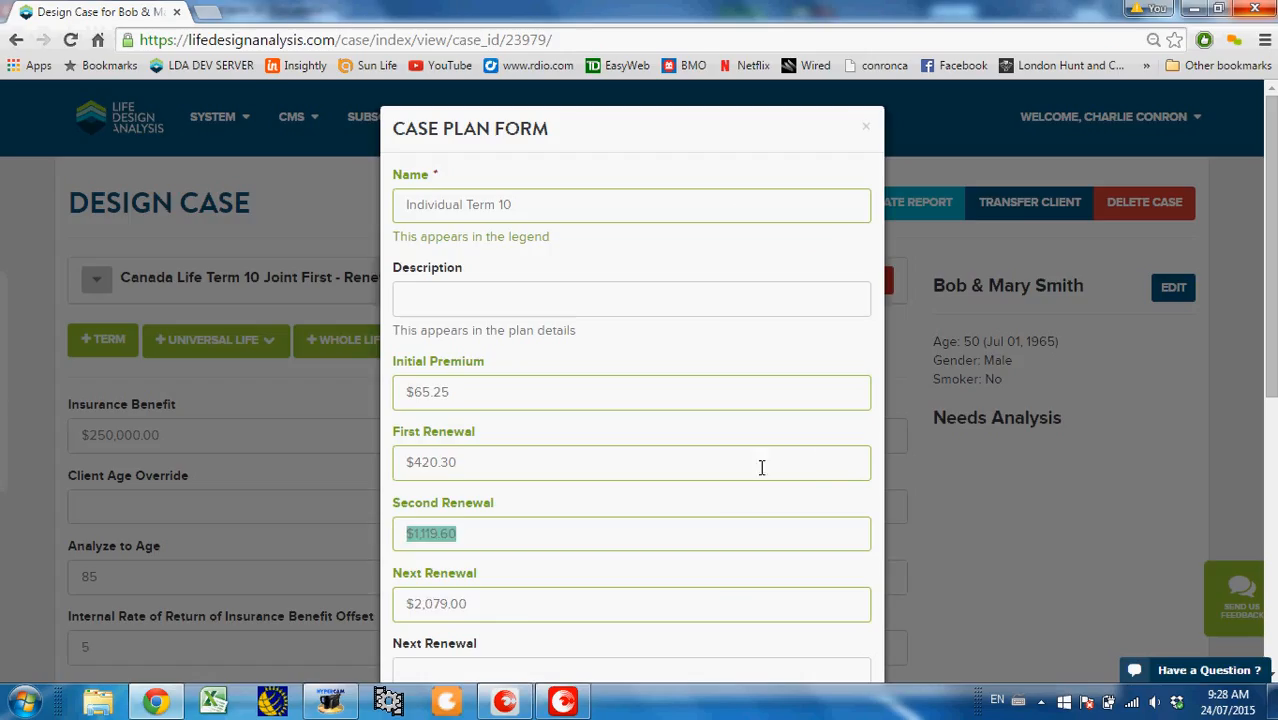
triple_click(513, 610)
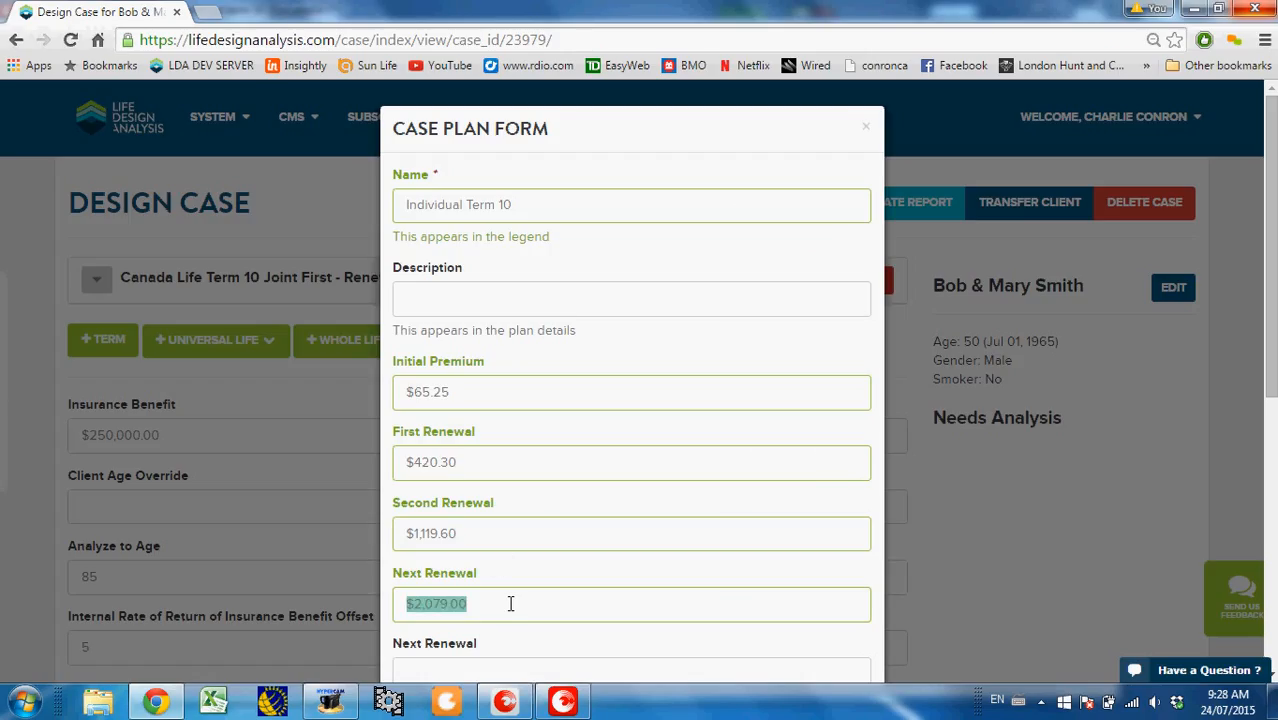
left_click(510, 603)
type("+")
key("ctrl+v")
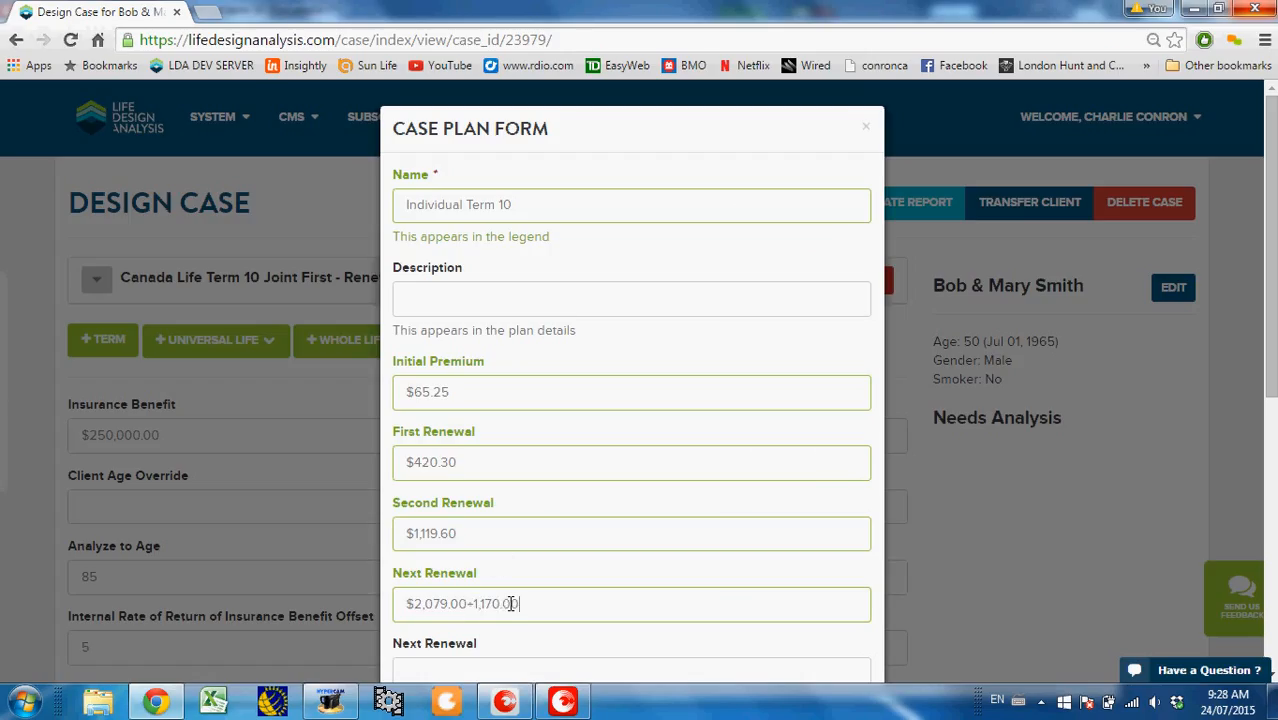
Step: Mark the plan's premiums as monthly, with Renewable to Age 85 and Convertible Age 75
scroll(539, 605, "down", 2)
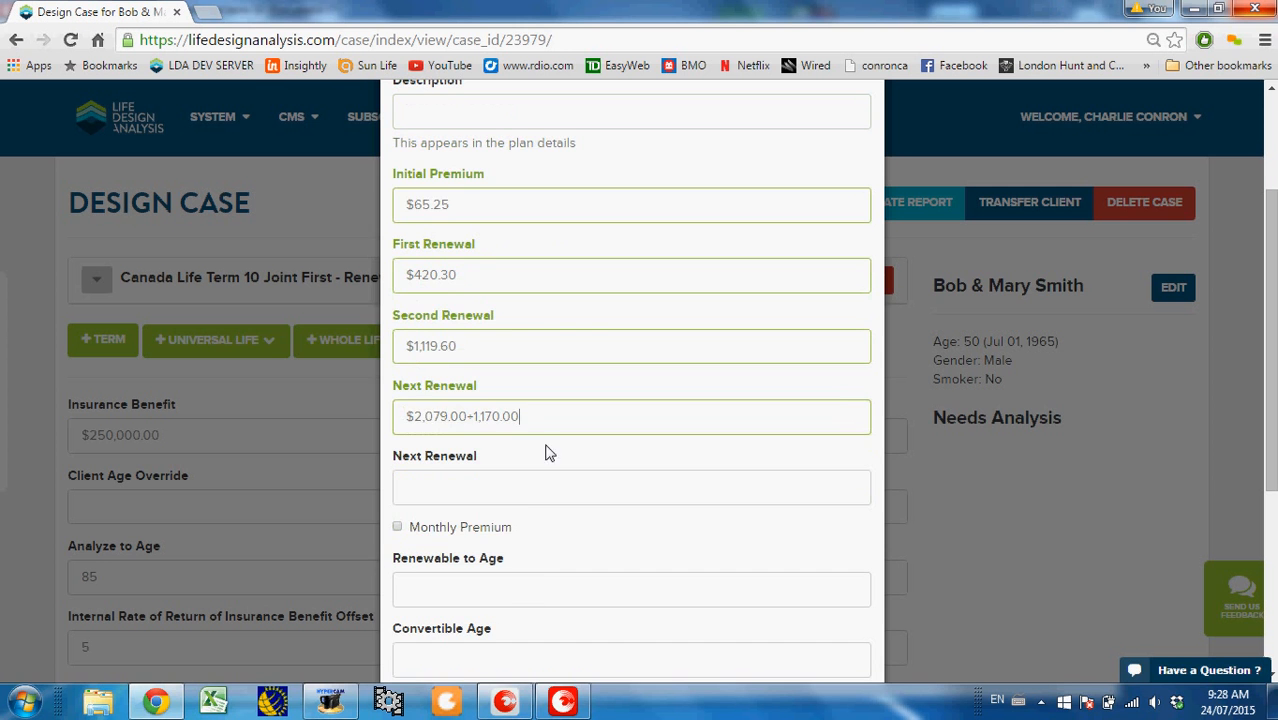
left_click(478, 528)
scroll(503, 591, "down", 1)
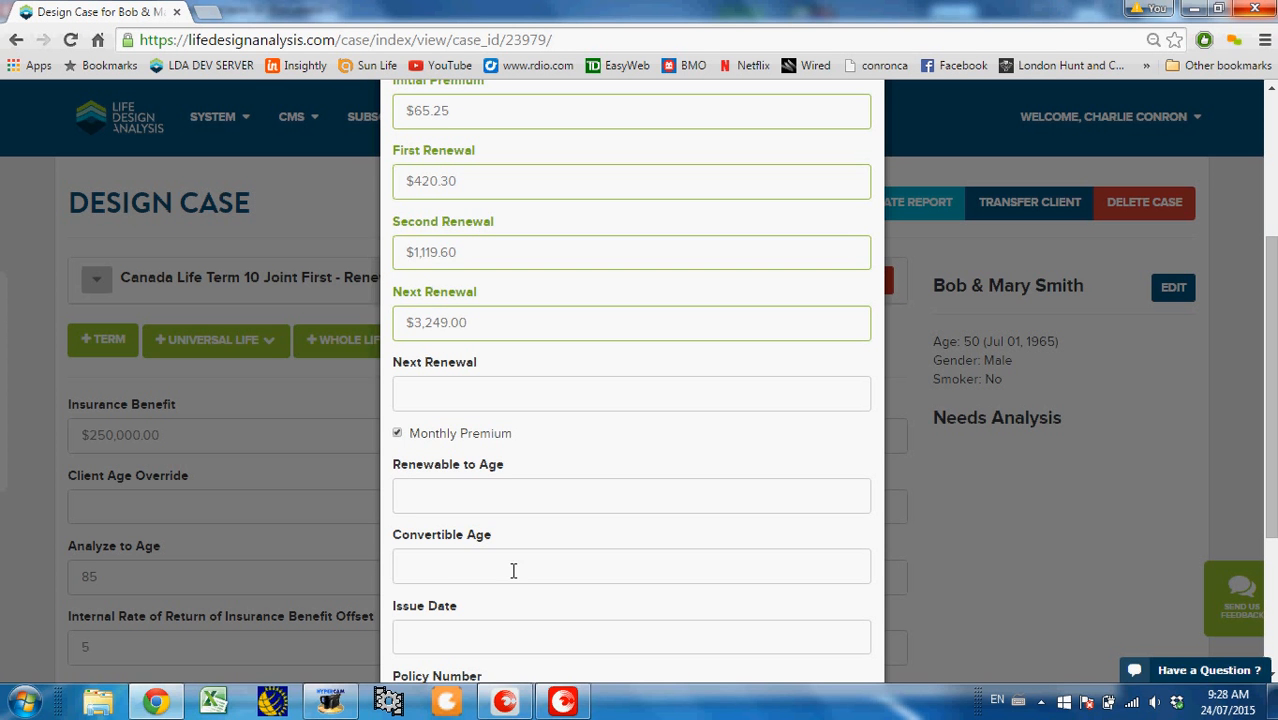
left_click(446, 492)
type("85")
left_click(447, 570)
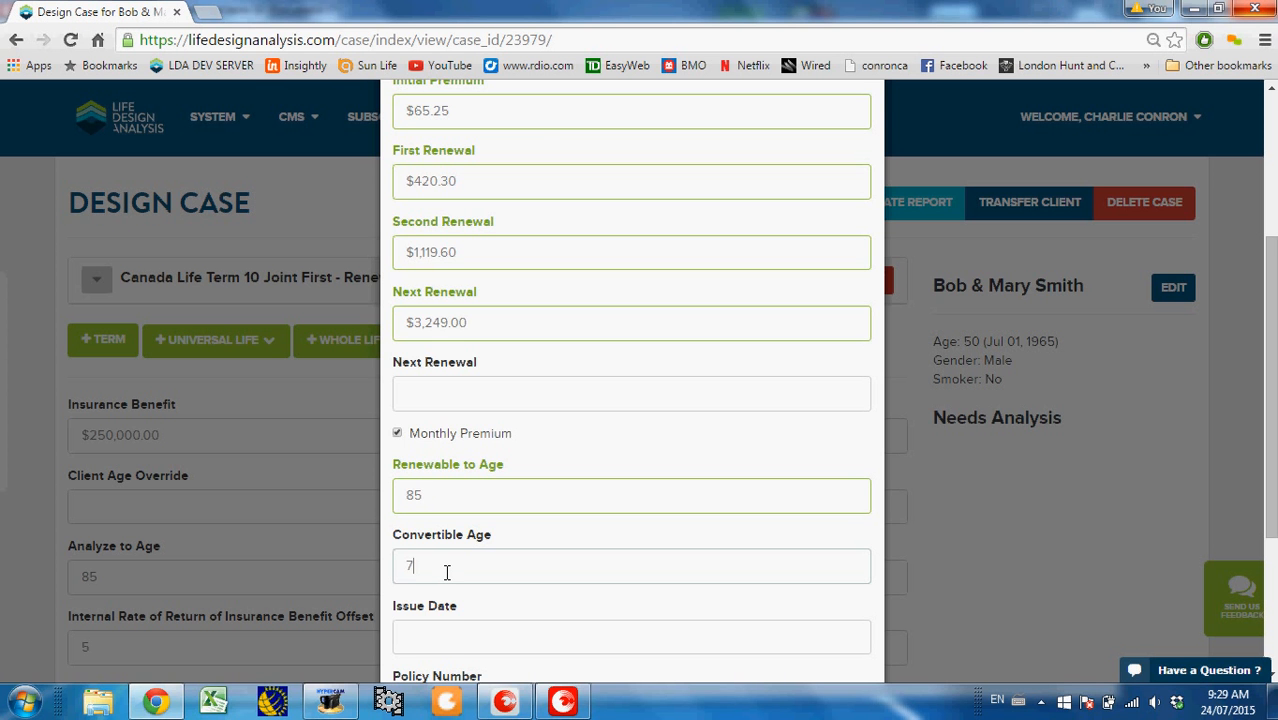
type("75")
Step: Rename the plan "Individual Term 10 for both Clients Added together" and save it with an insurance benefit of 500000
scroll(664, 483, "up", 3)
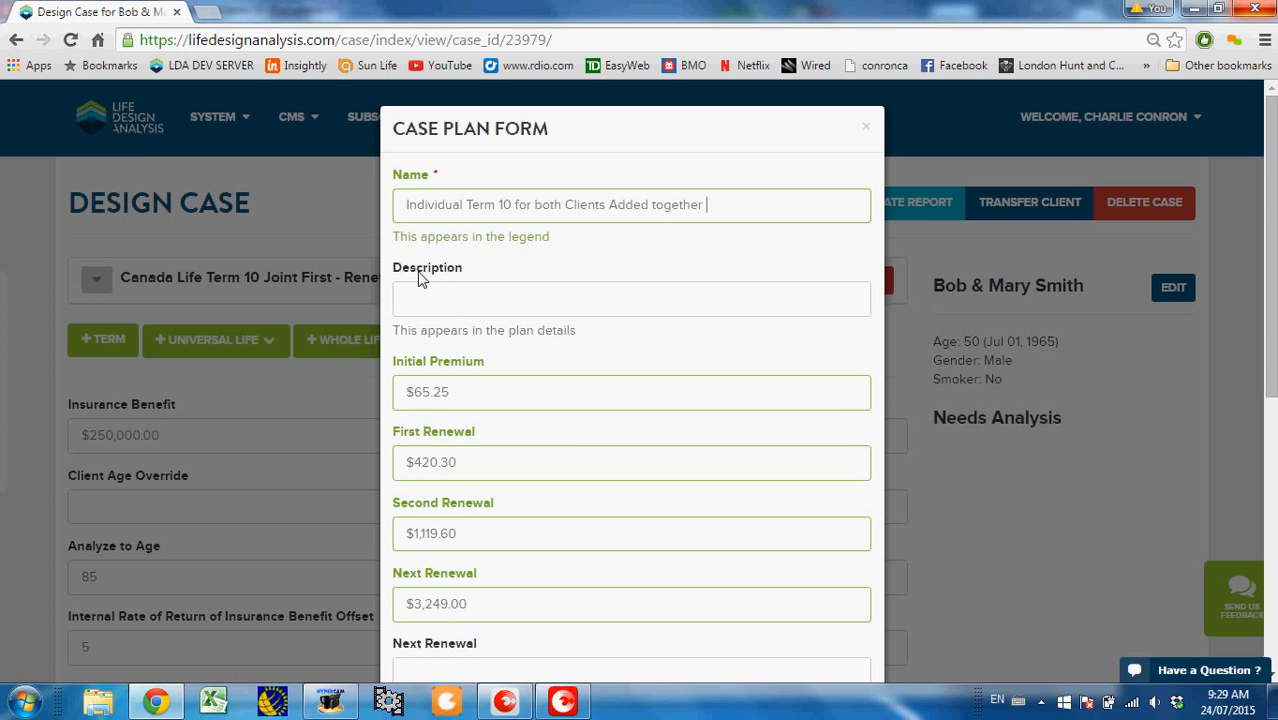
scroll(628, 452, "down", 5)
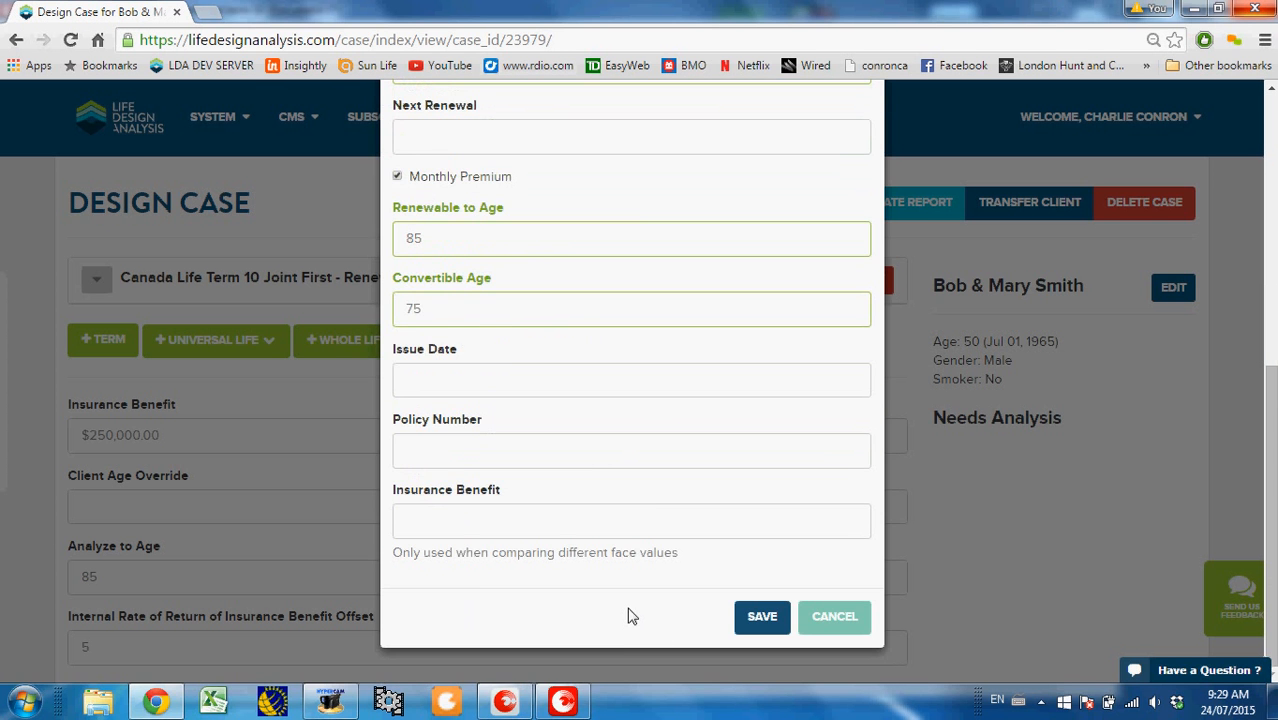
left_click(458, 527)
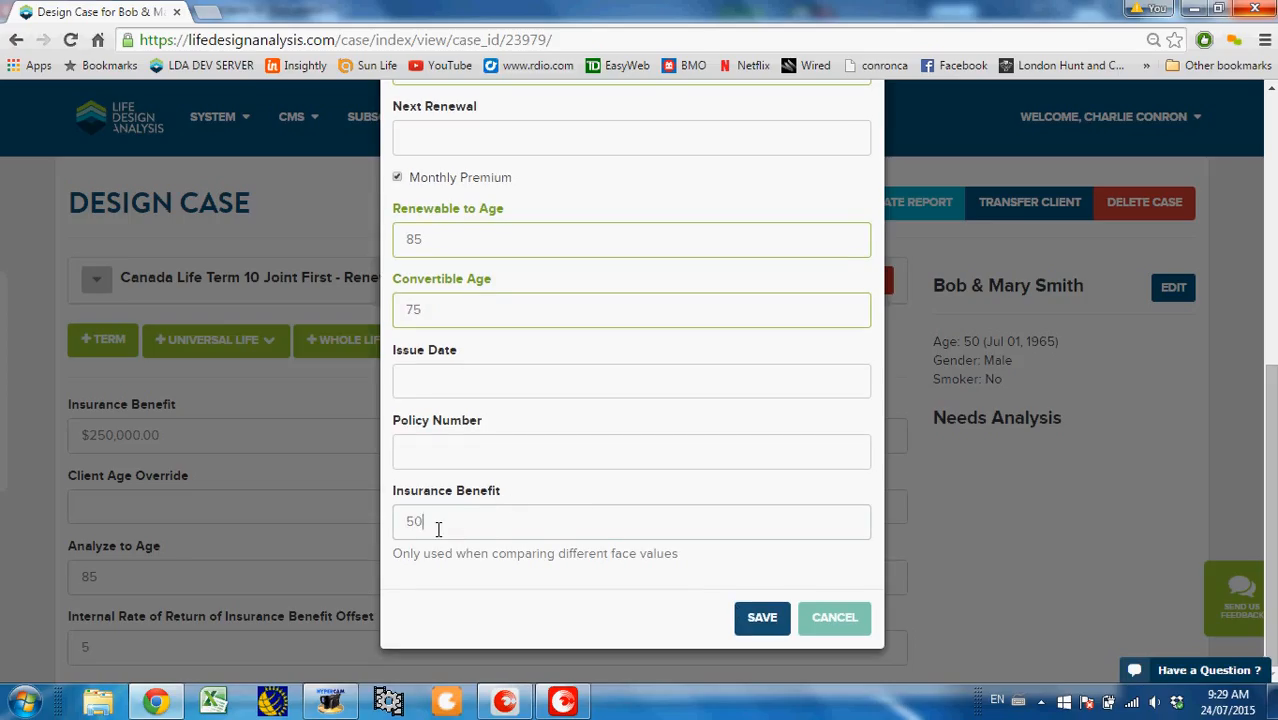
type("500000")
left_click(760, 622)
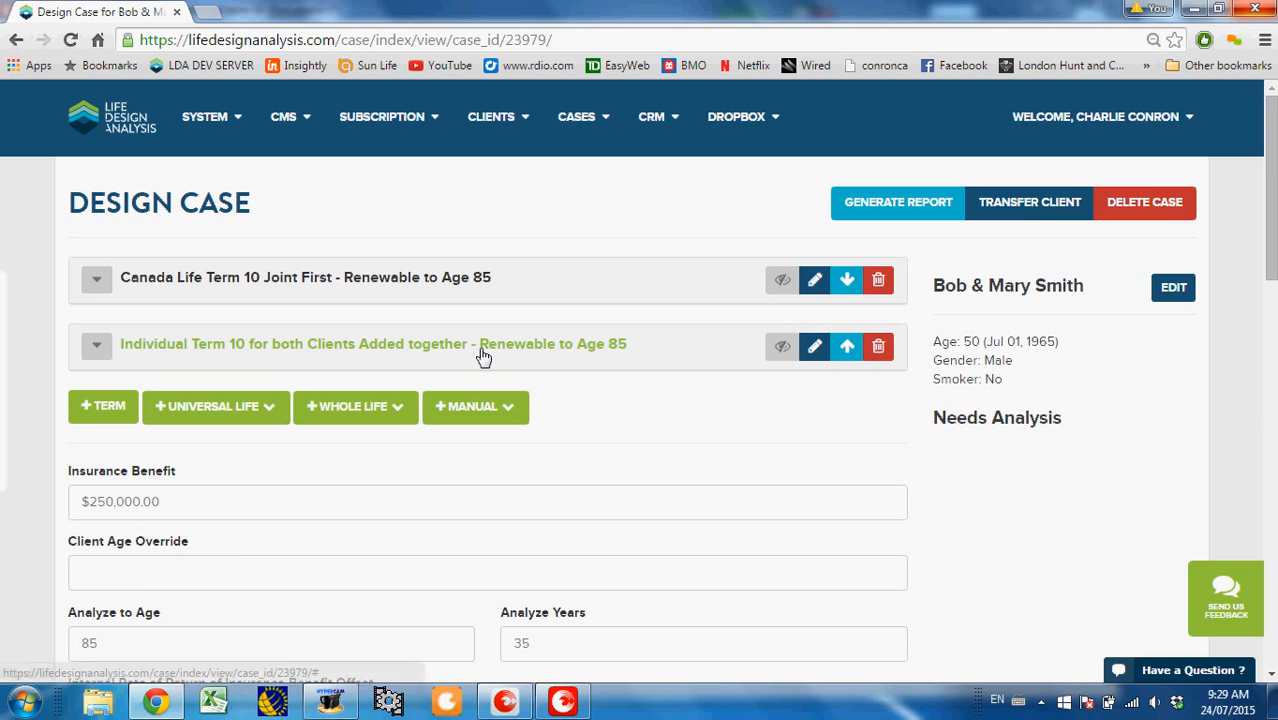
Step: Set the case's Analyze Years to 10 and generate the comparison report
scroll(733, 405, "down", 3)
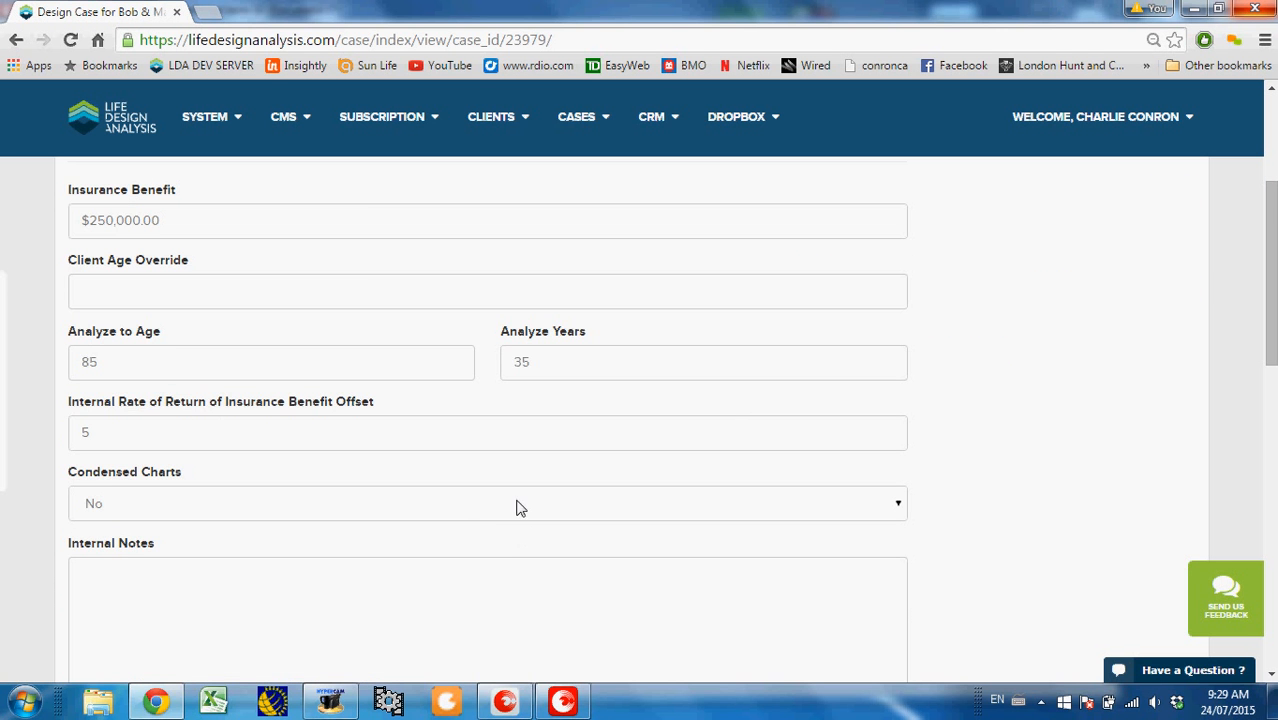
scroll(522, 527, "up", 3)
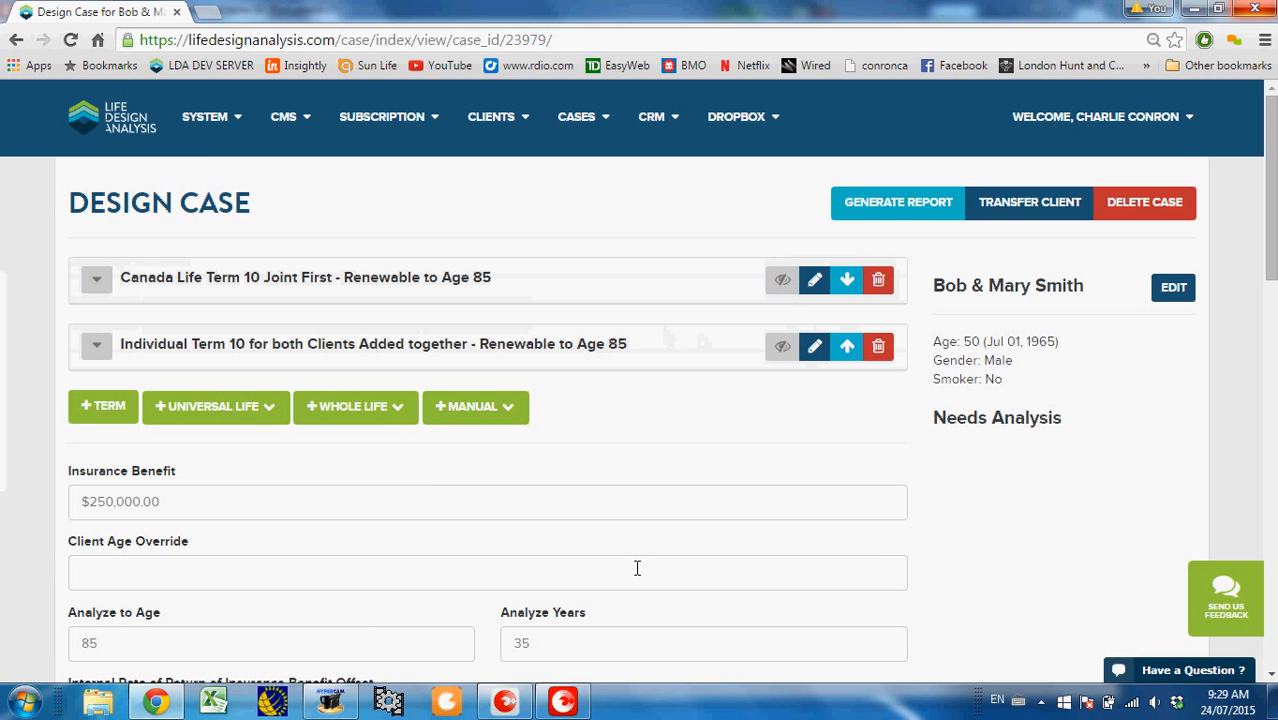
double_click(537, 652)
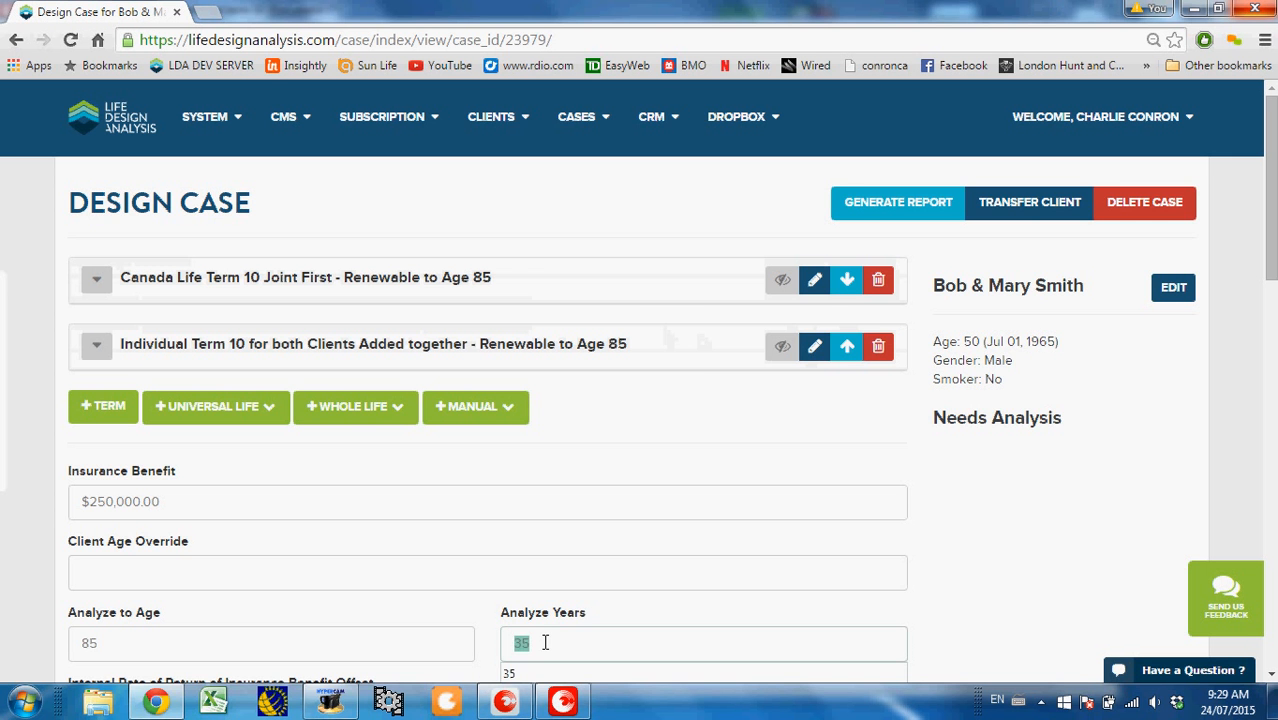
type("10")
left_click(868, 202)
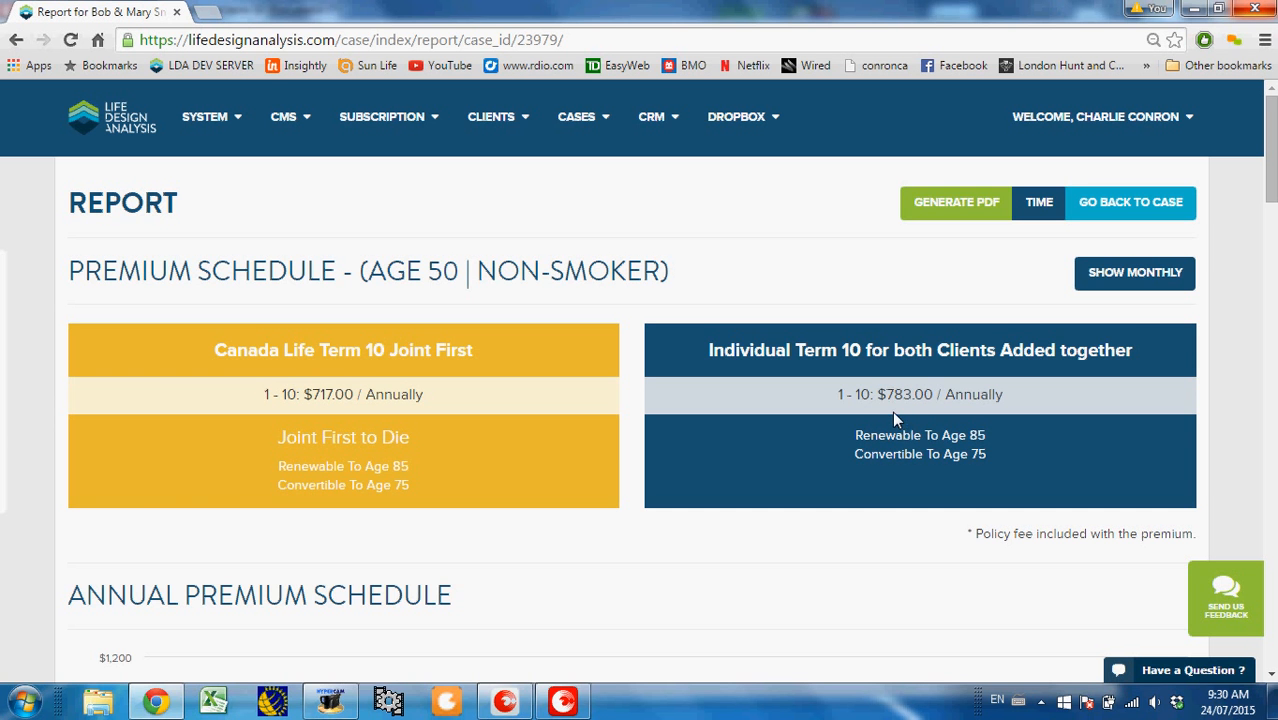
Step: Examine the report's annual premium schedule, sum of premiums and cost per $1000 of insurance for both plans
scroll(921, 397, "down", 3)
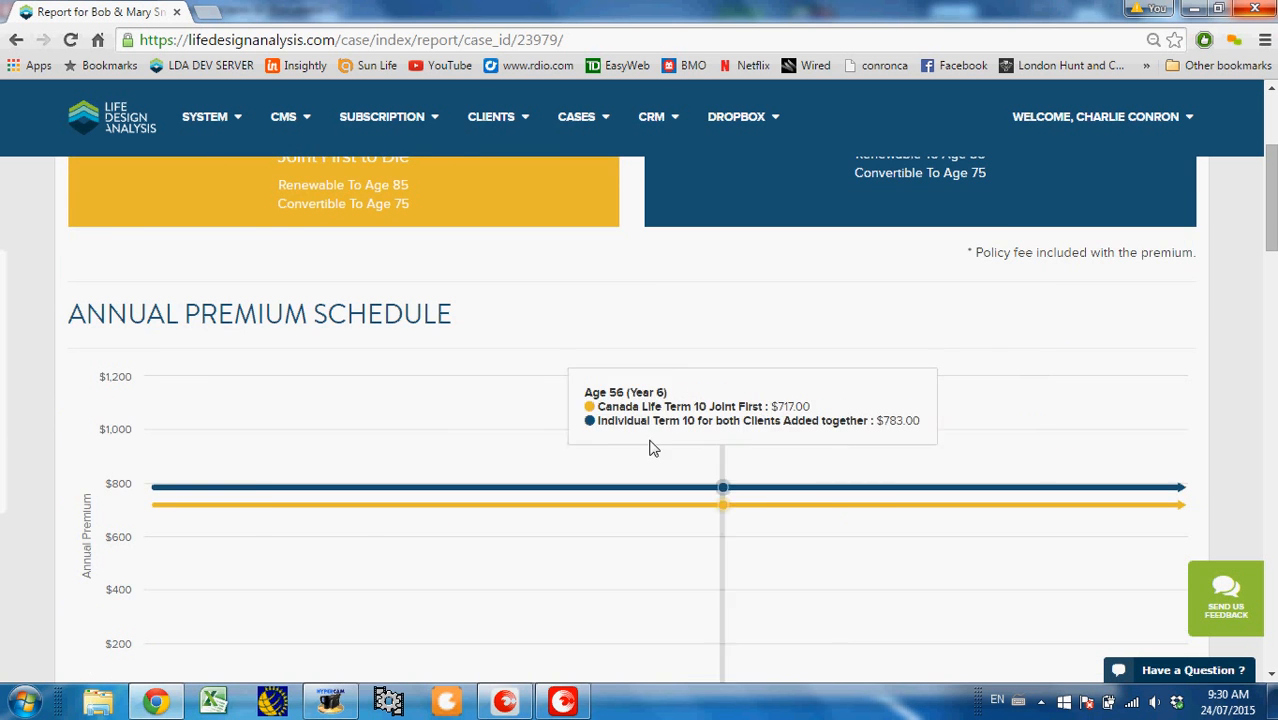
scroll(890, 500, "down", 2)
scroll(896, 503, "down", 5)
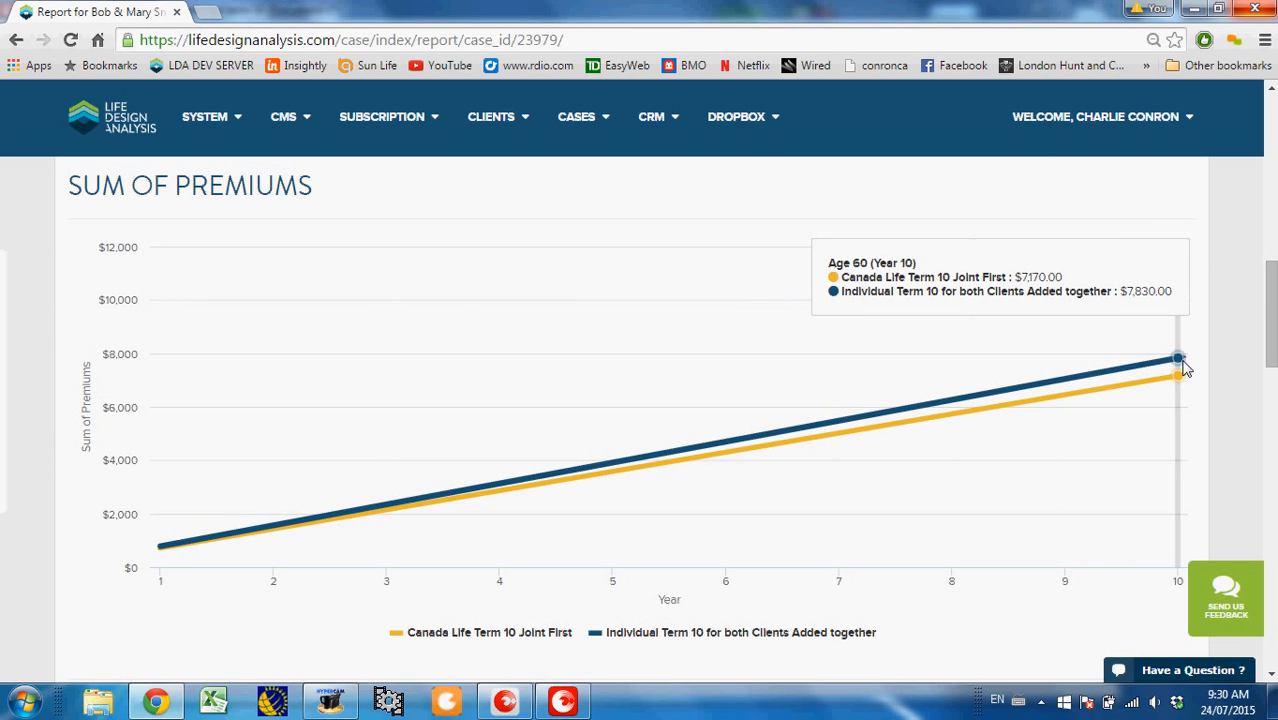
scroll(1170, 385, "down", 8)
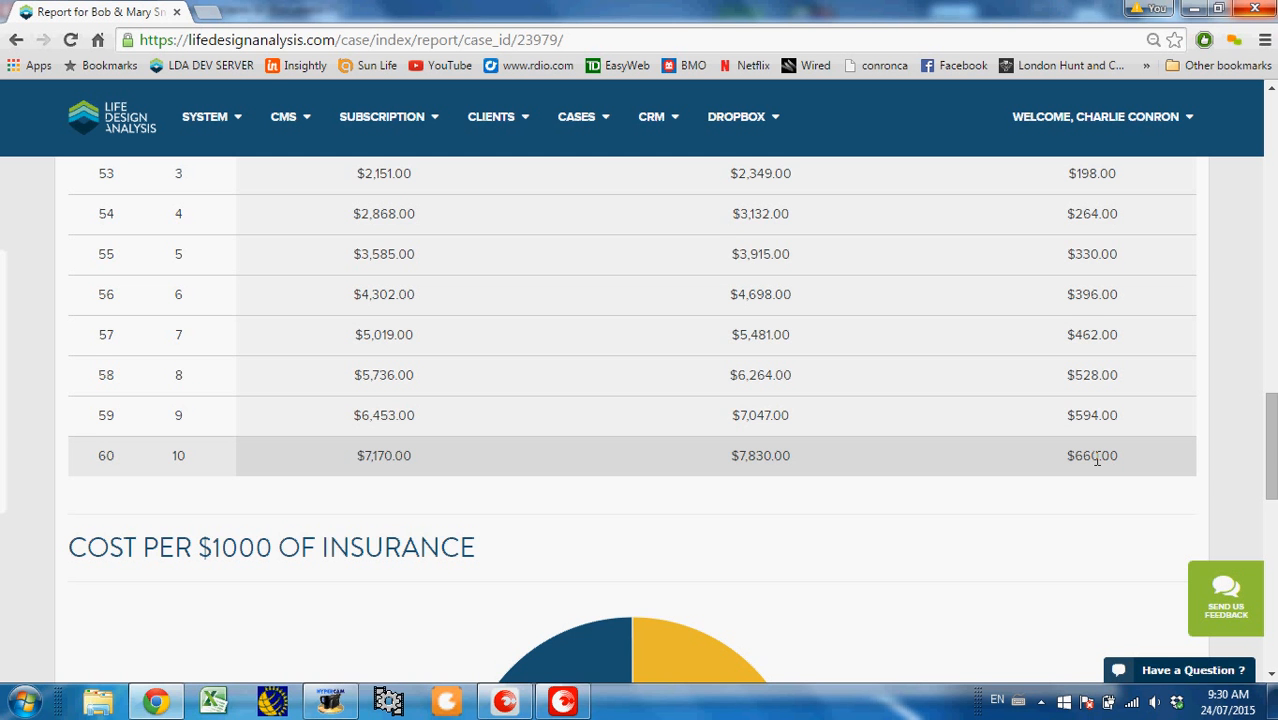
scroll(1096, 458, "down", 3)
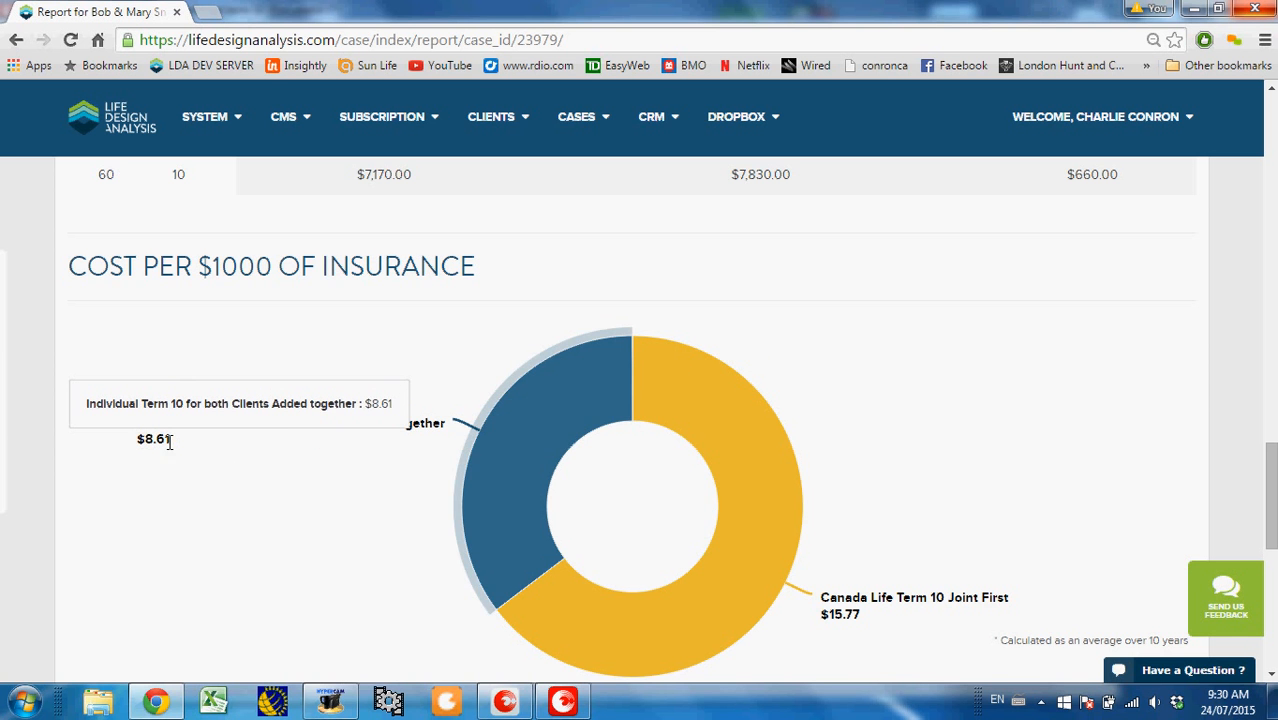
scroll(184, 449, "down", 1)
scroll(184, 449, "down", 1)
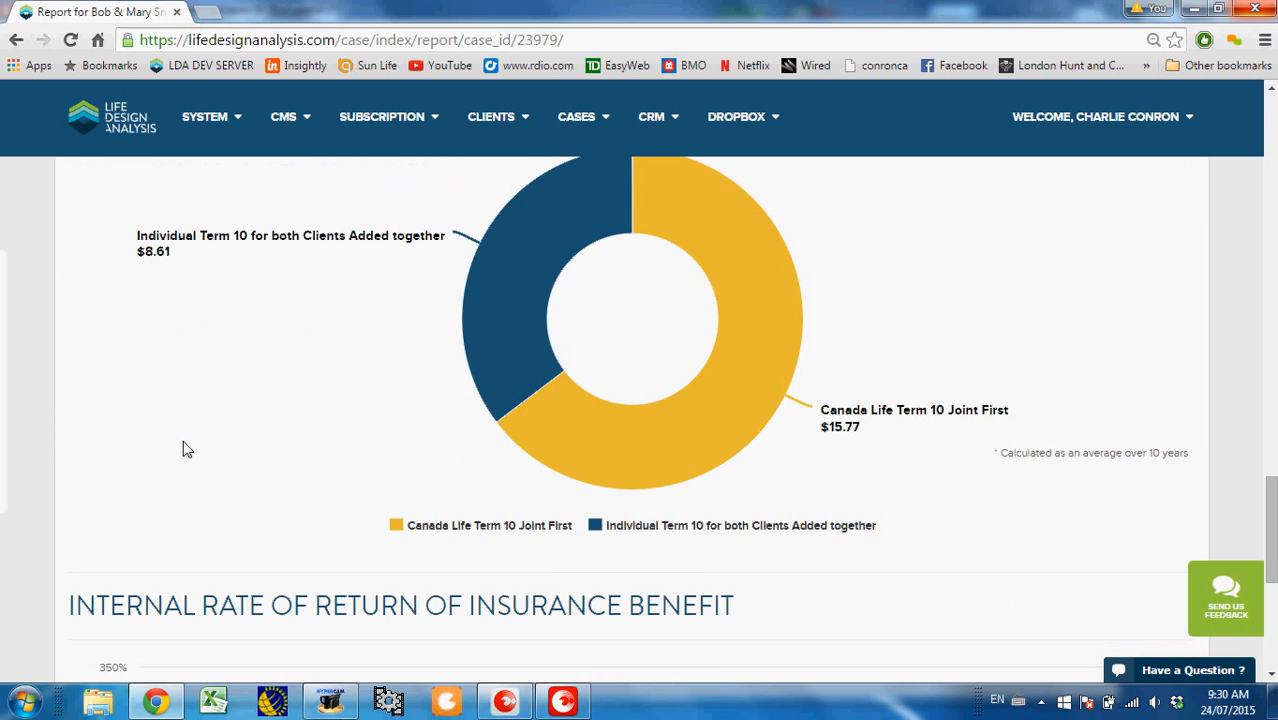
scroll(184, 445, "up", 1)
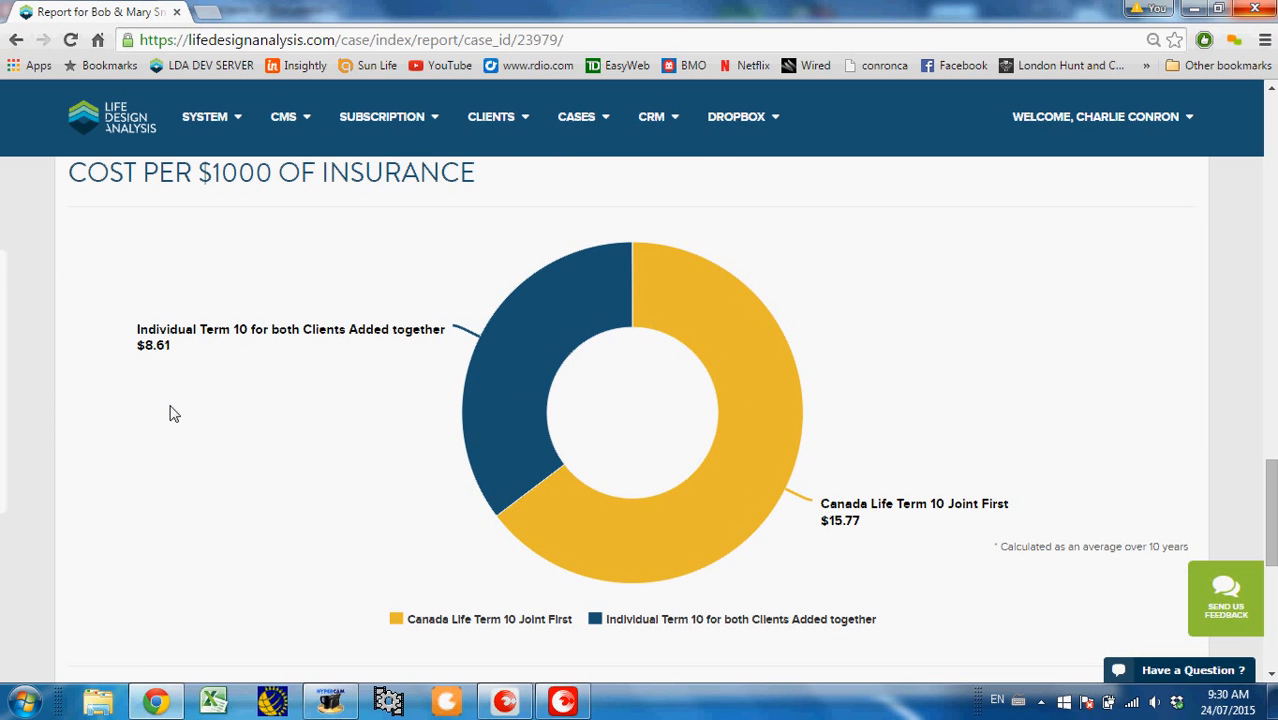